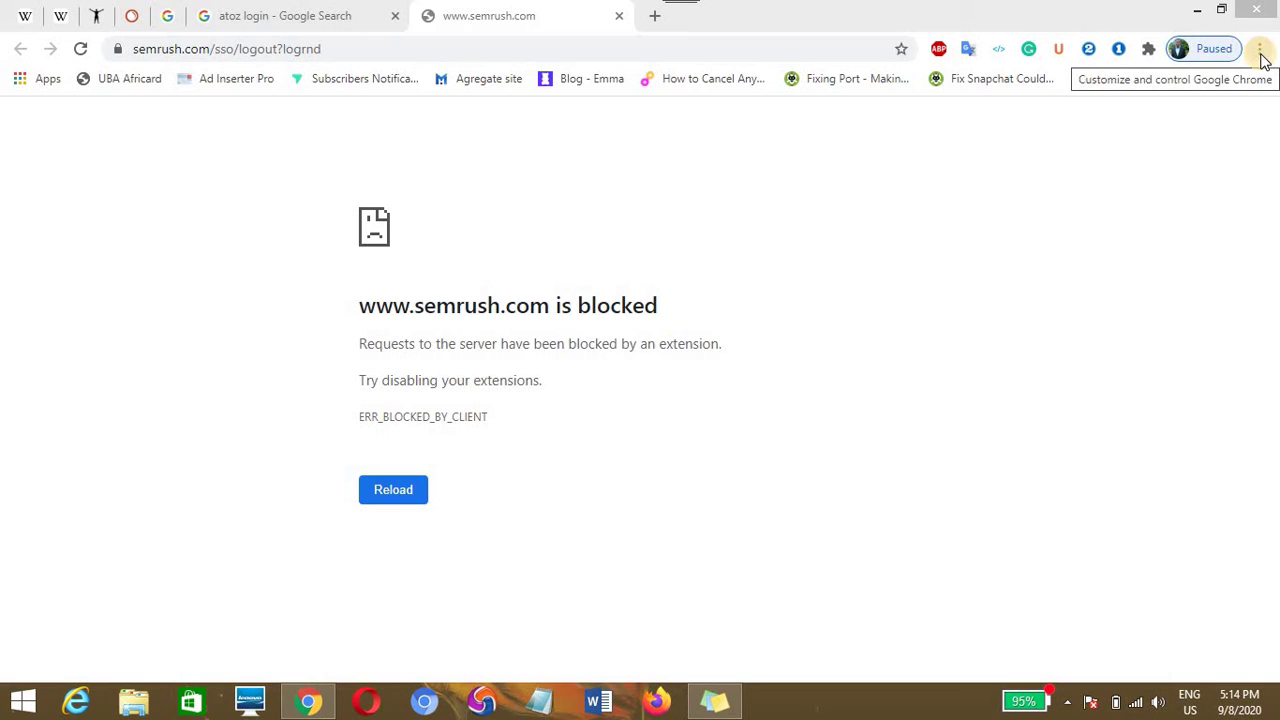
- Open the Extensions page from the Chrome menu's More tools submenu
{"action": "left_click", "coordinate": [1261, 50]}
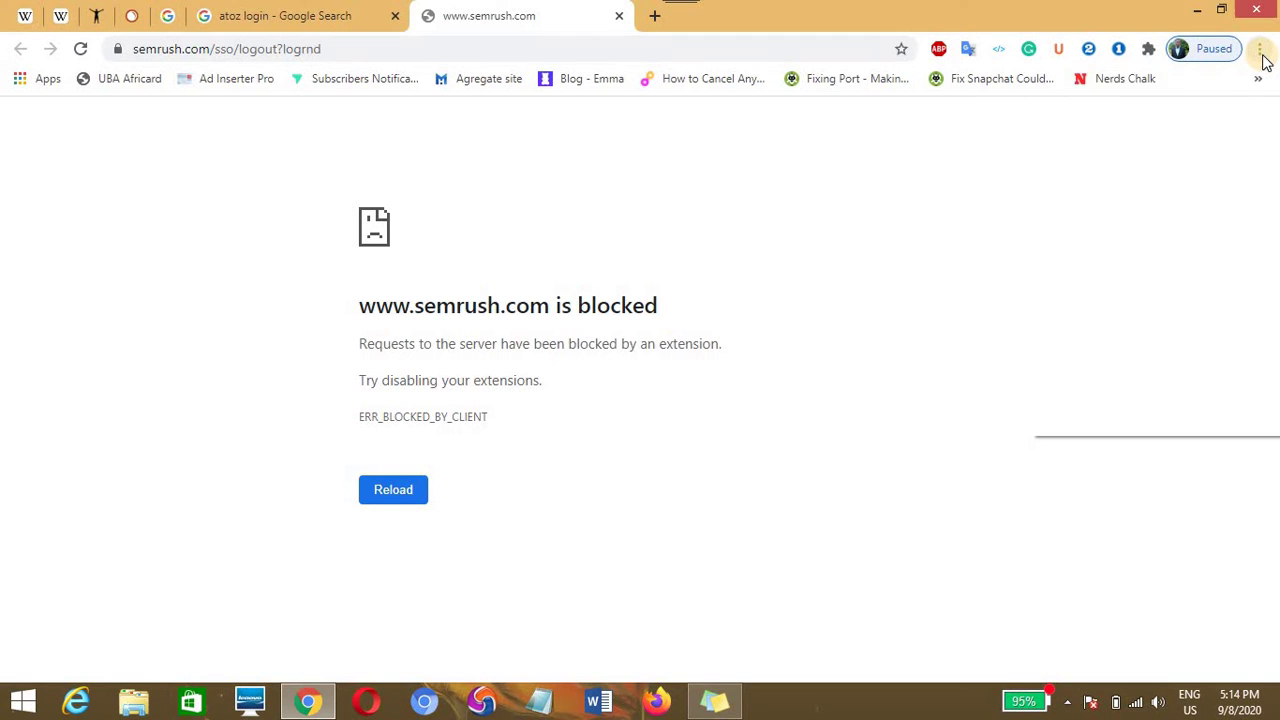
{"action": "mouse_move", "coordinate": [1172, 317]}
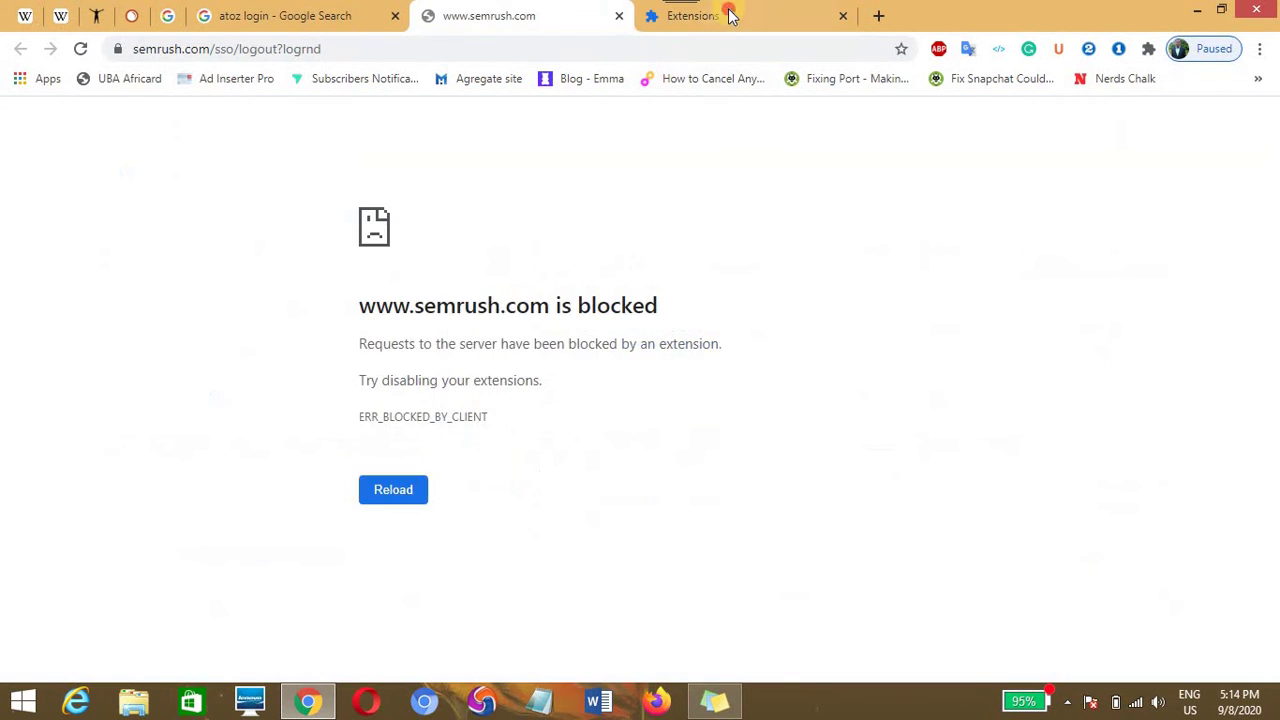
{"action": "left_click", "coordinate": [723, 12]}
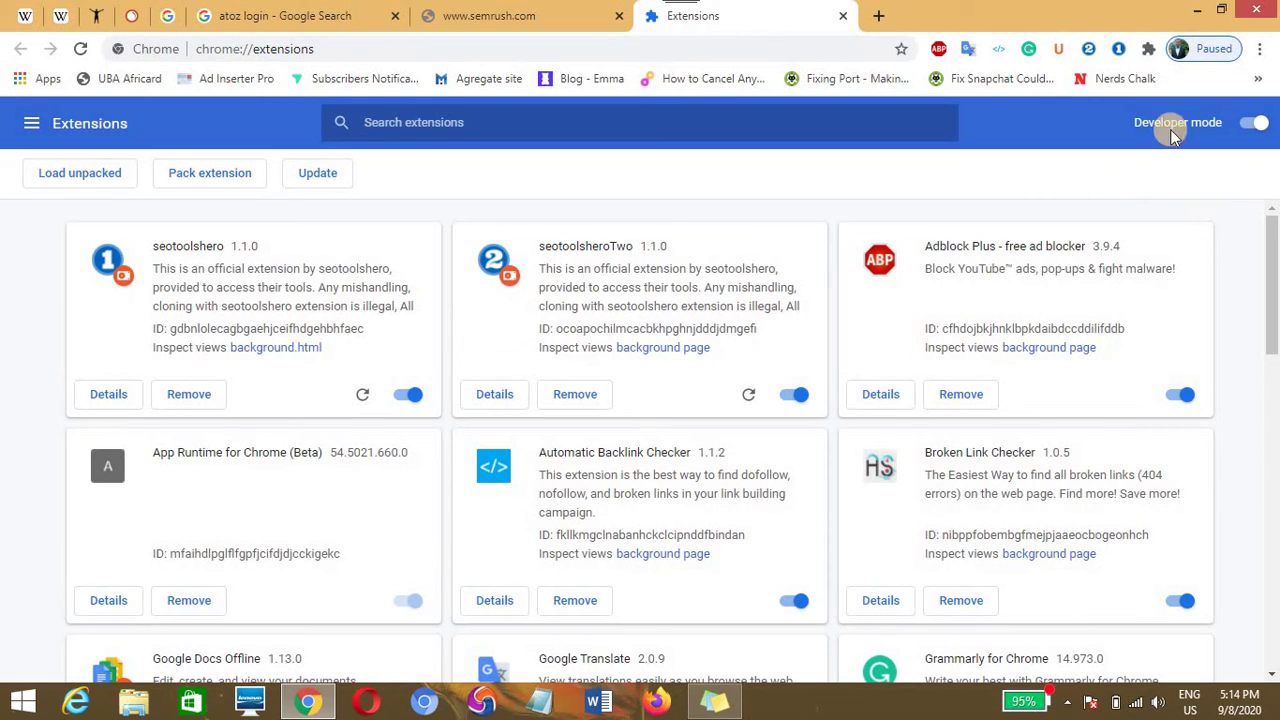
- Turn Developer mode off, briefly toggling it on and back off to demonstrate
{"action": "left_click", "coordinate": [1247, 130]}
{"action": "left_click", "coordinate": [1254, 123]}
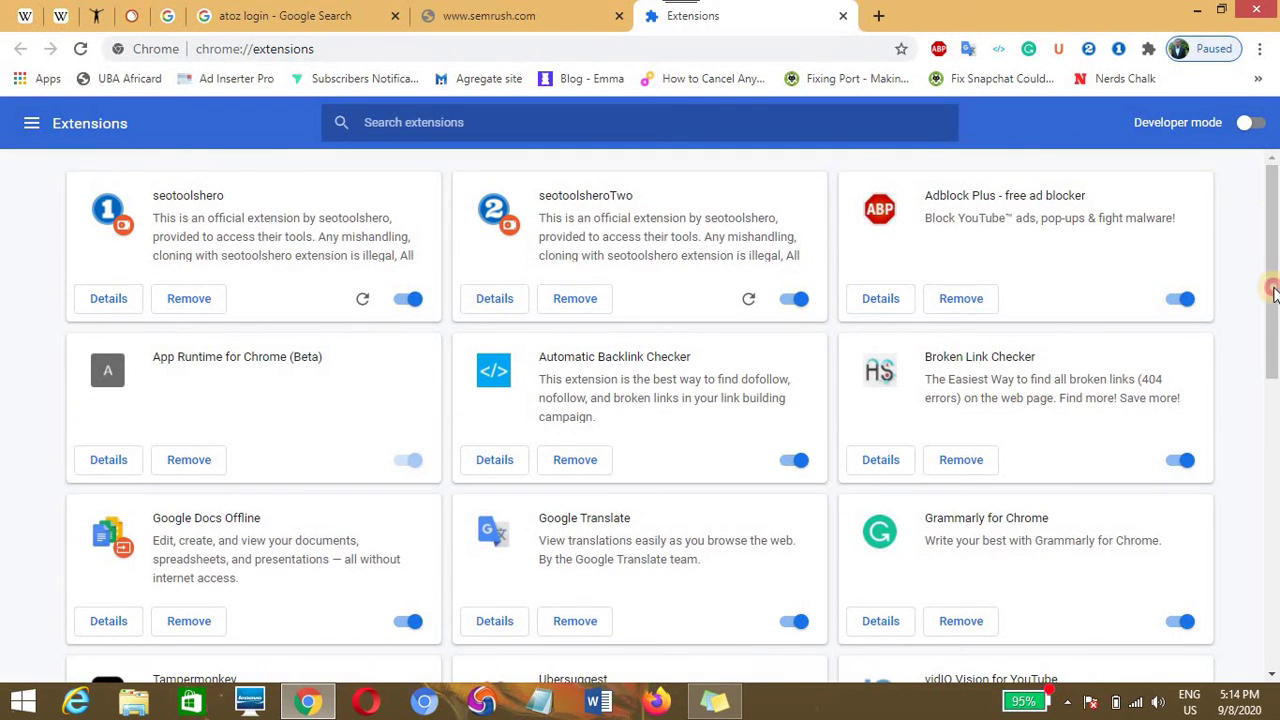
{"action": "left_click_drag", "start_coordinate": [1271, 286], "coordinate": [1272, 473]}
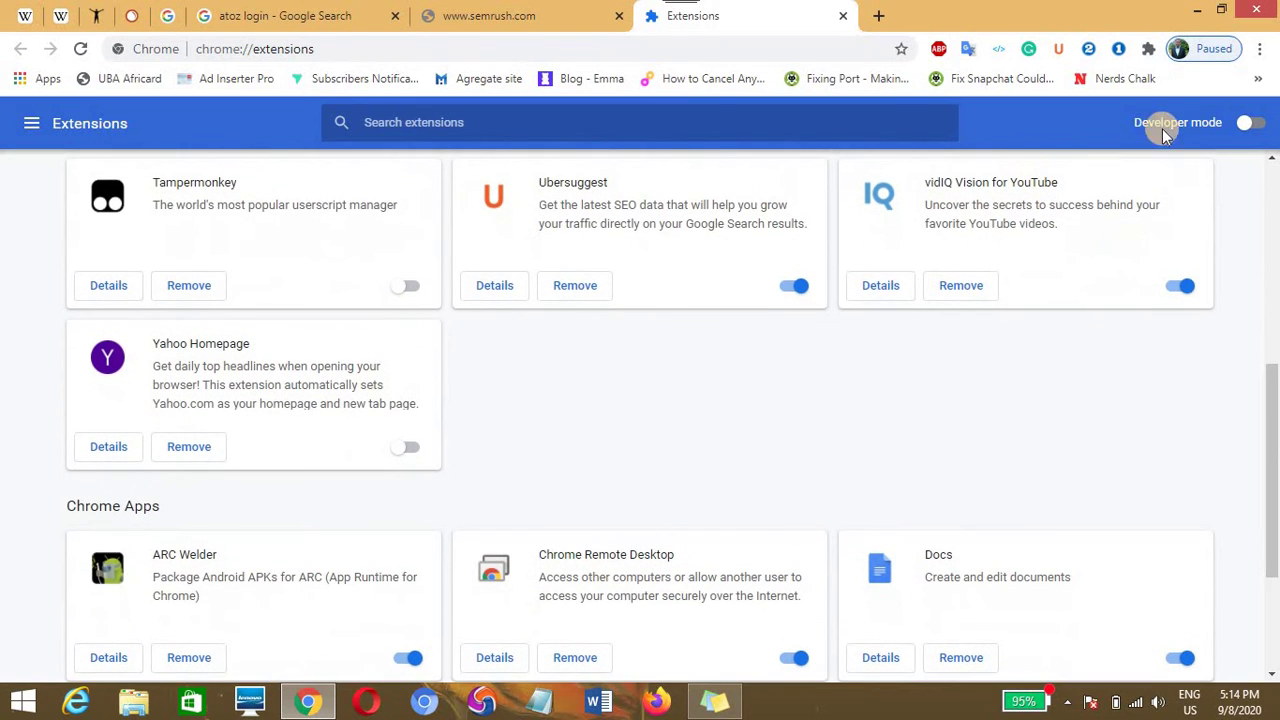
{"action": "left_click", "coordinate": [1251, 123]}
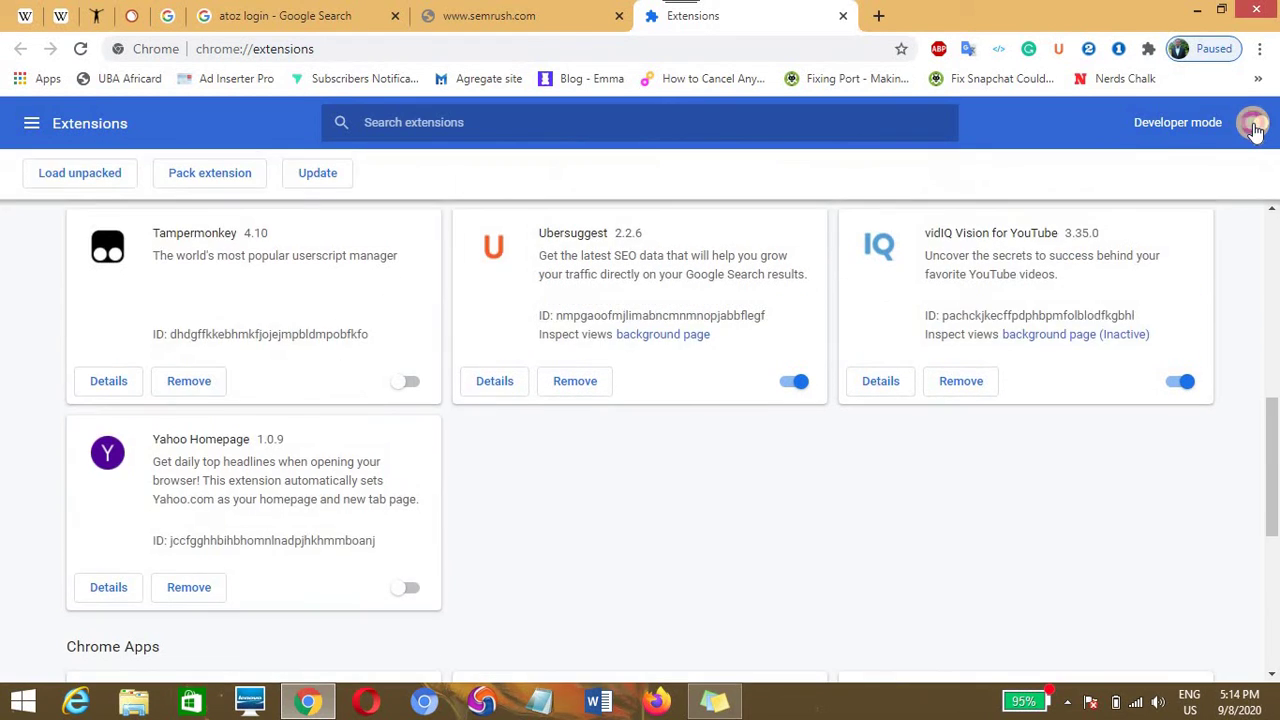
{"action": "left_click", "coordinate": [1138, 128]}
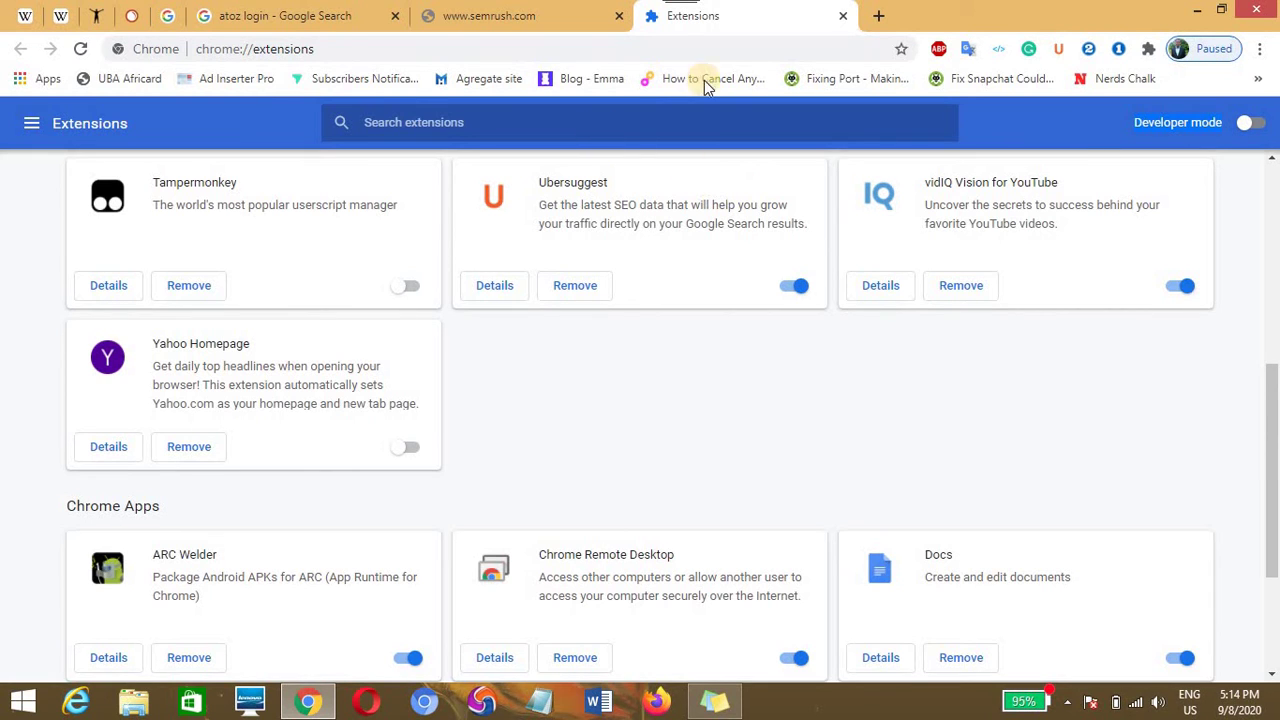
- Open a new blank tab, then go back to the blocked semrush.com tab
{"action": "left_click", "coordinate": [878, 16]}
{"action": "left_click", "coordinate": [555, 40]}
{"action": "left_click", "coordinate": [549, 16]}
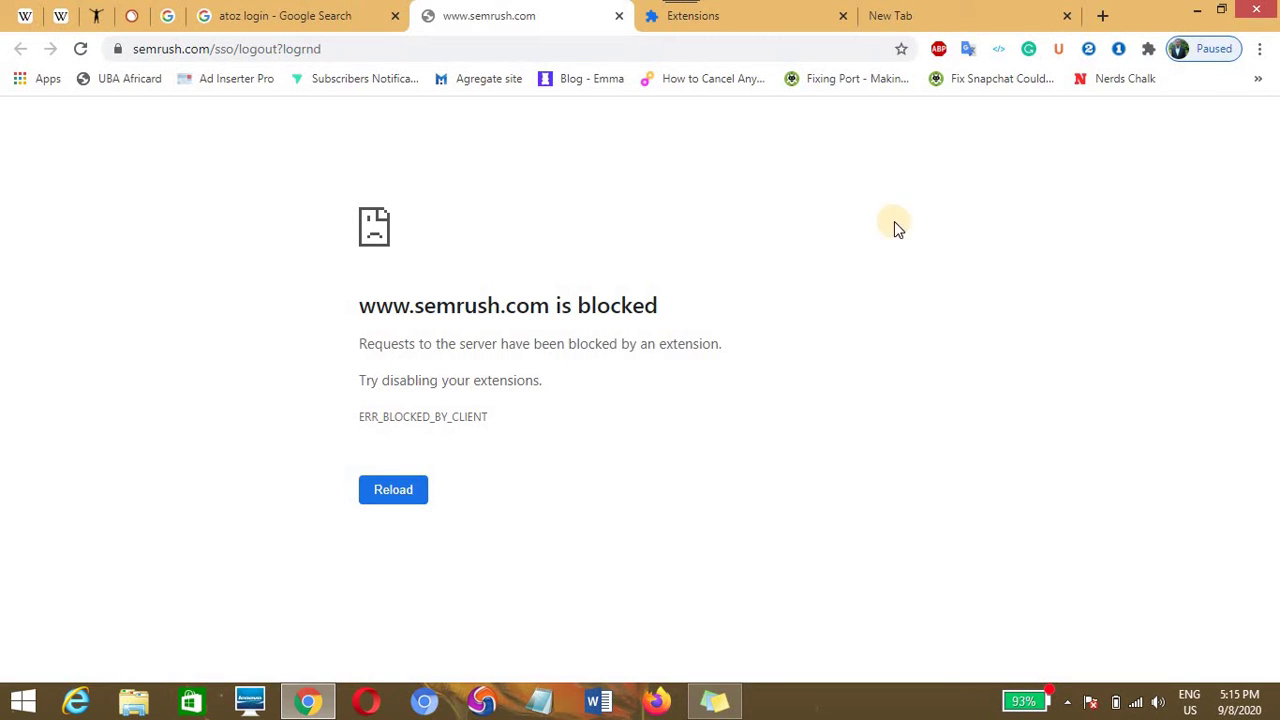
- Open Chrome Settings and go to Privacy and security > Site Settings
{"action": "left_click", "coordinate": [1259, 49]}
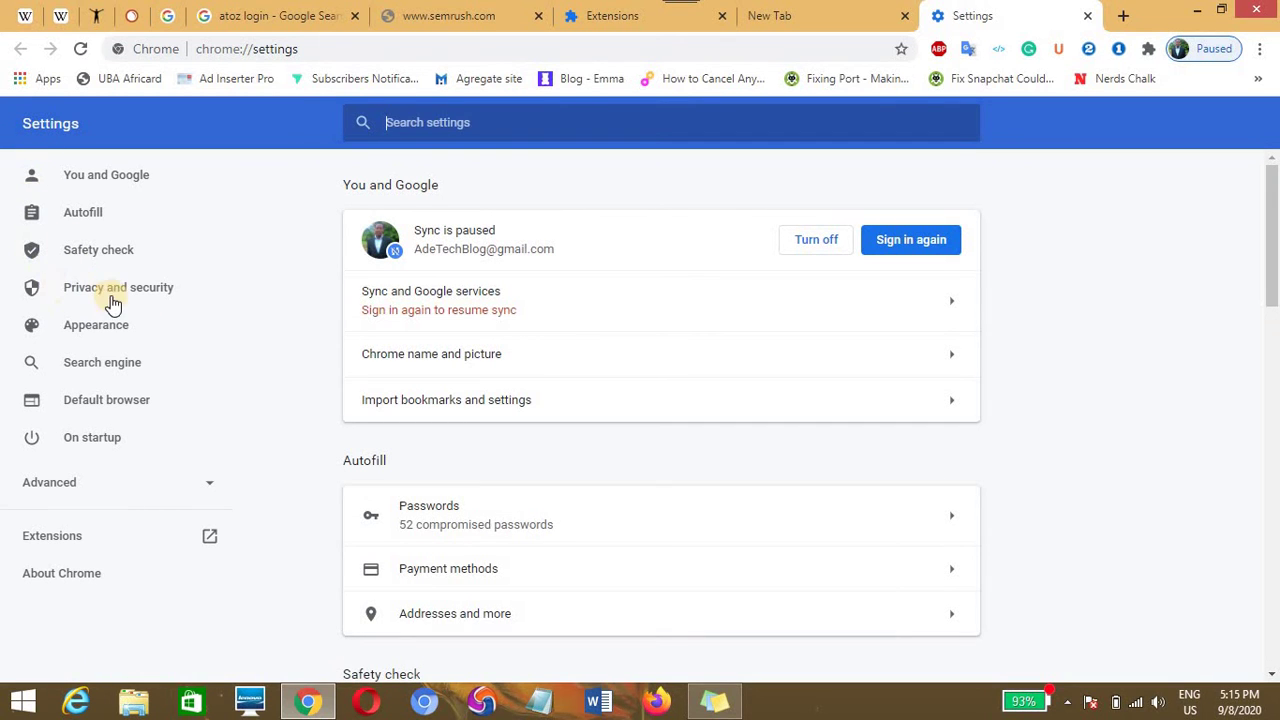
{"action": "scroll", "coordinate": [494, 369], "scroll_direction": "down", "scroll_amount": 6}
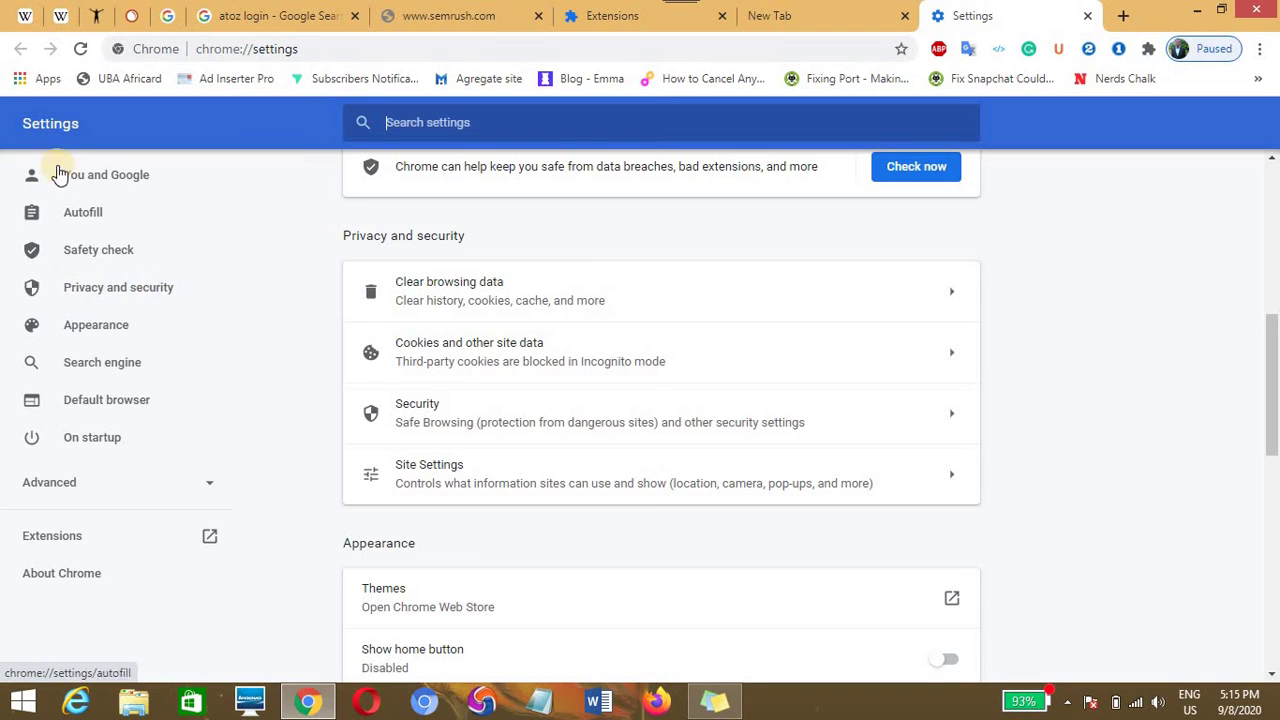
{"action": "left_click", "coordinate": [105, 295]}
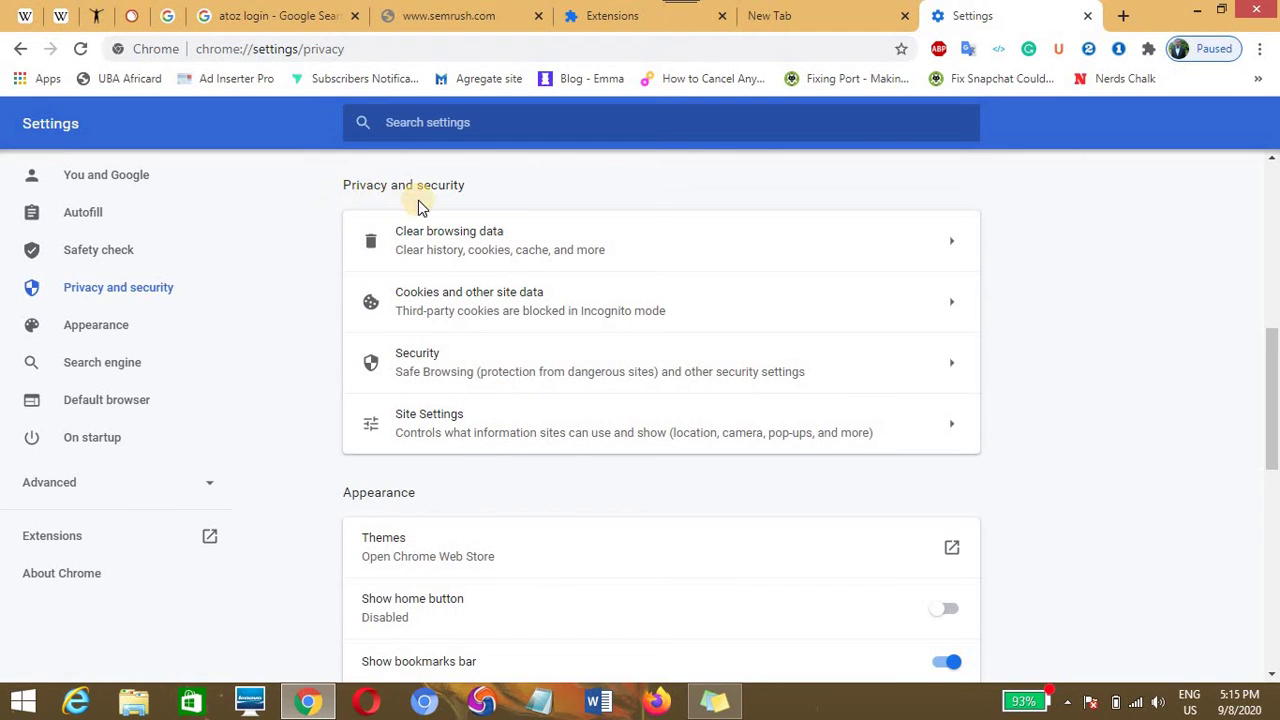
{"action": "left_click", "coordinate": [517, 438]}
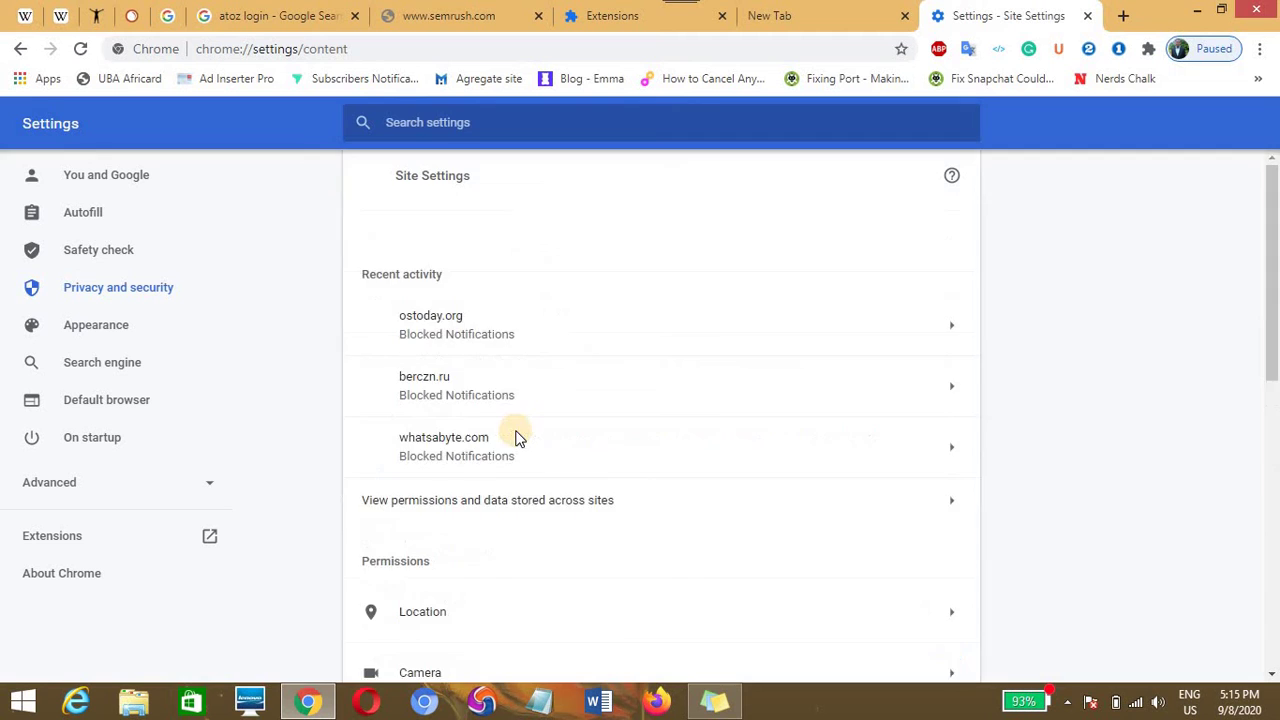
- Under Additional content settings > PDF documents, switch off downloading PDFs, then return to semrush.com
{"action": "scroll", "coordinate": [709, 434], "scroll_direction": "down", "scroll_amount": 15}
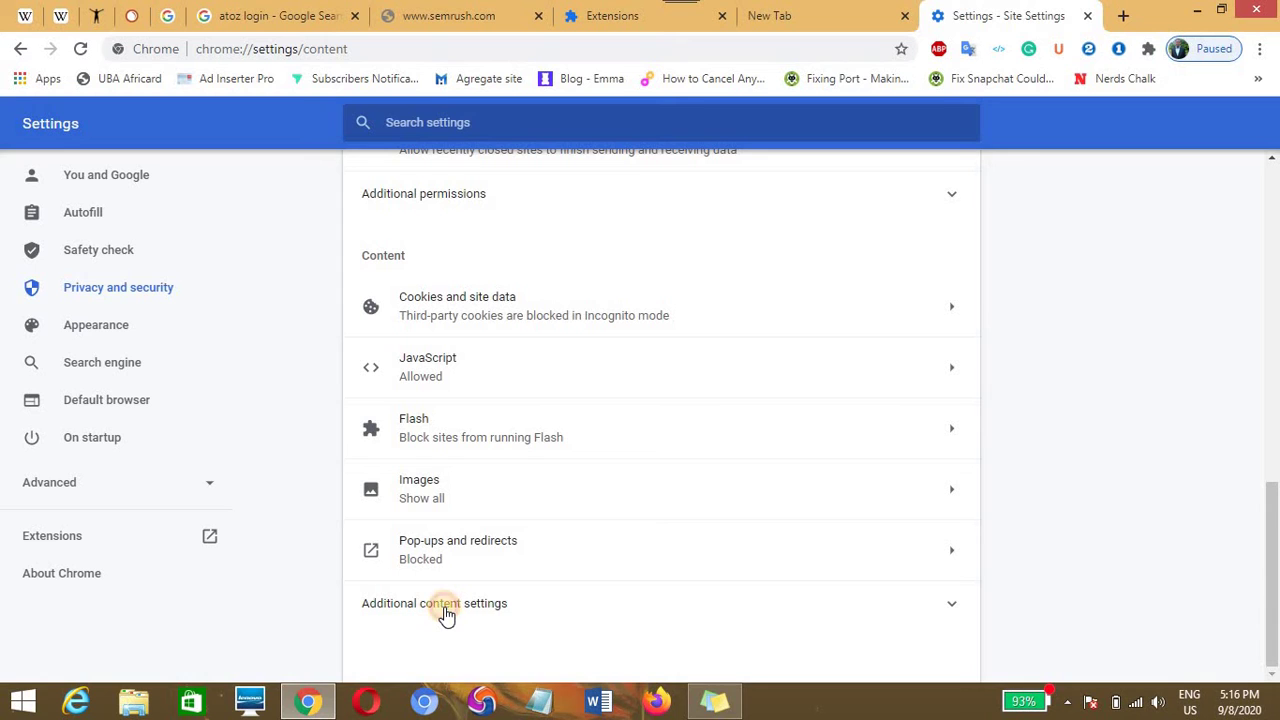
{"action": "left_click", "coordinate": [444, 608]}
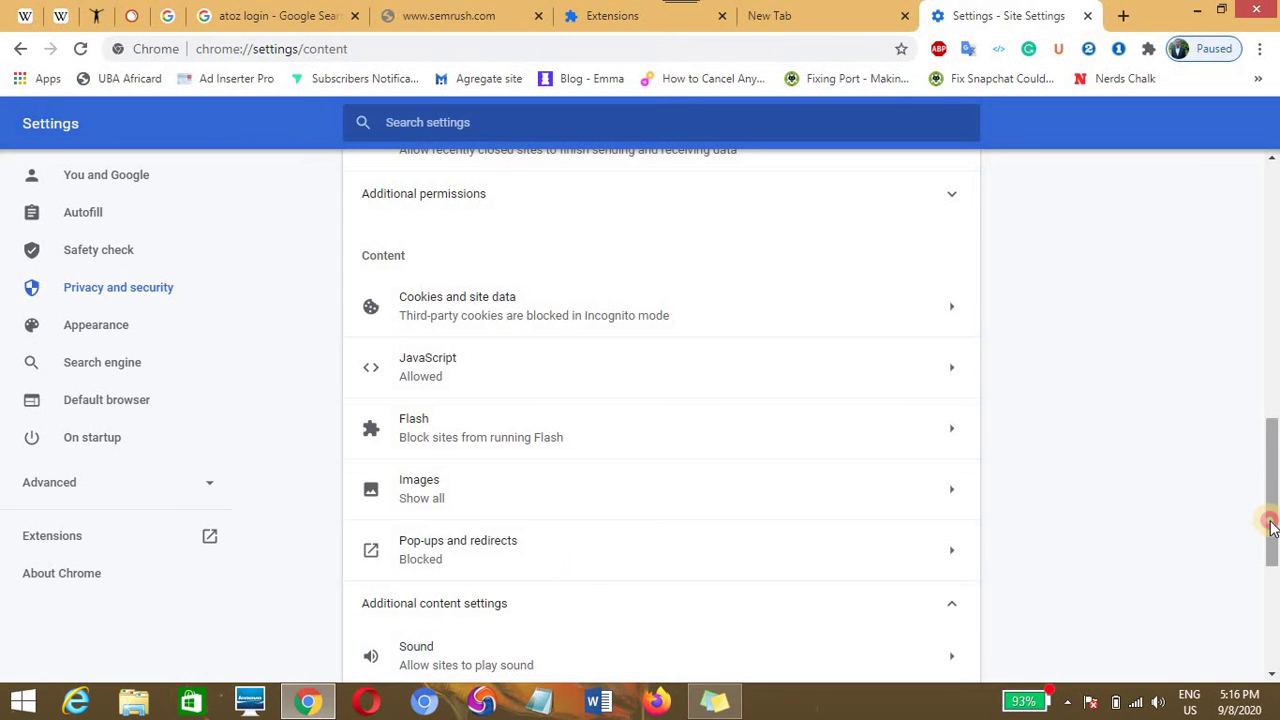
{"action": "left_click_drag", "start_coordinate": [1271, 520], "coordinate": [1243, 574]}
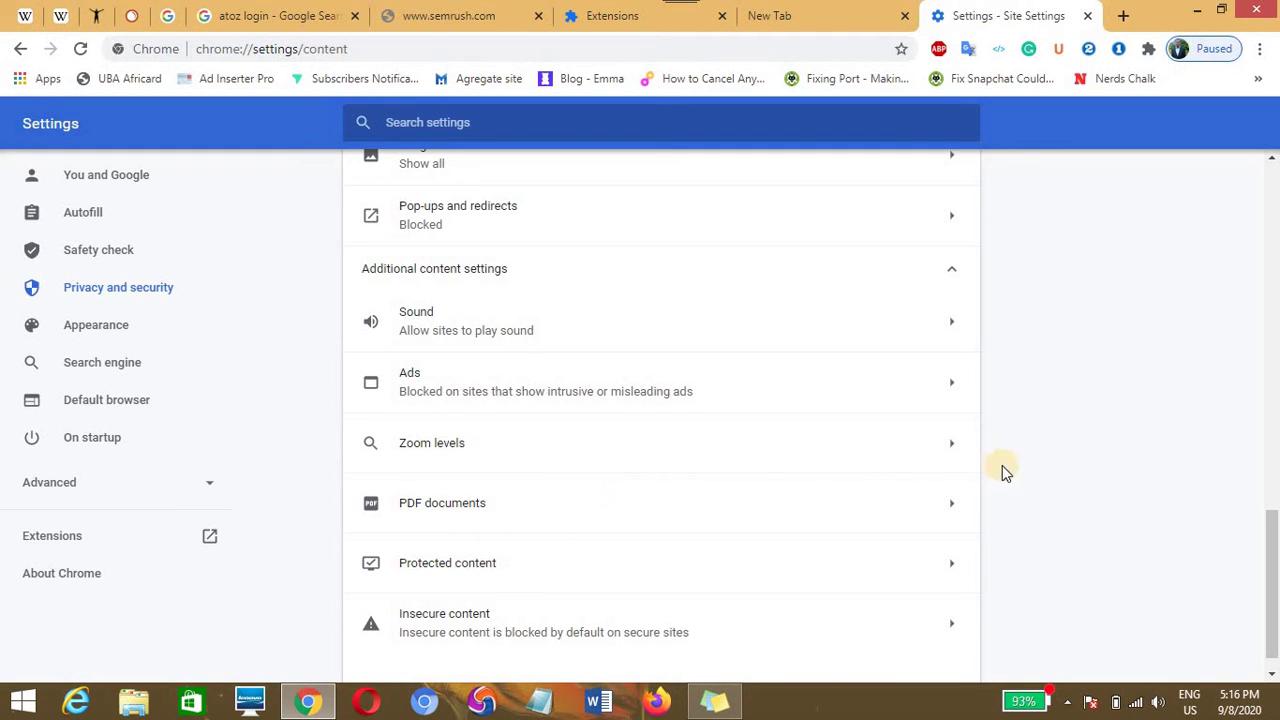
{"action": "left_click", "coordinate": [423, 503]}
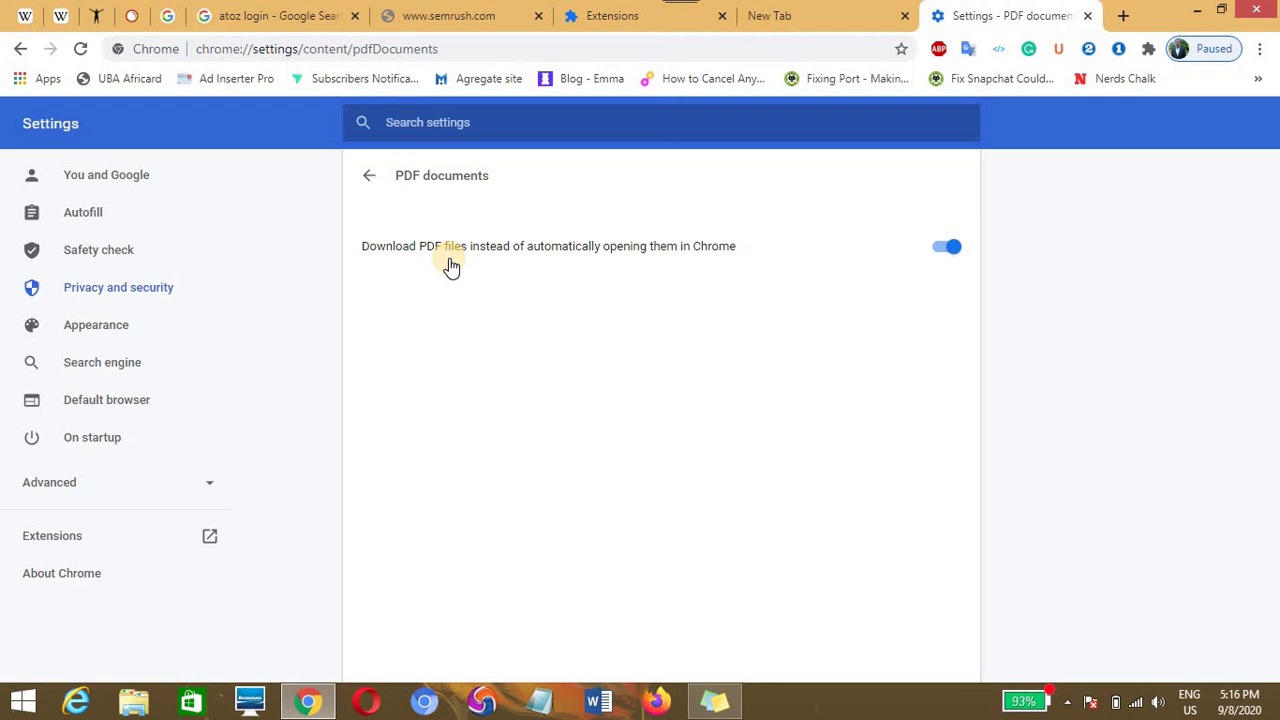
{"action": "left_click", "coordinate": [952, 248]}
{"action": "left_click", "coordinate": [466, 12]}
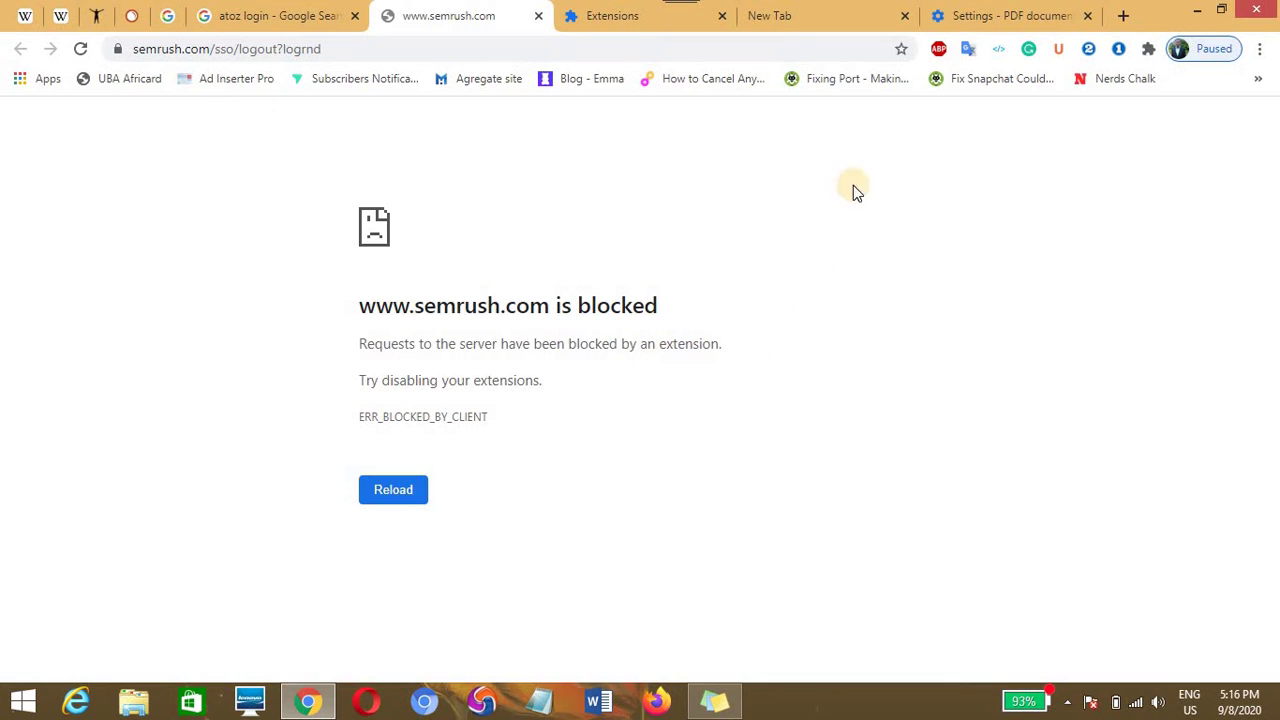
- Open Help > About Google Chrome and confirm version 85.0.4183.83 is up to date
{"action": "left_click", "coordinate": [990, 16]}
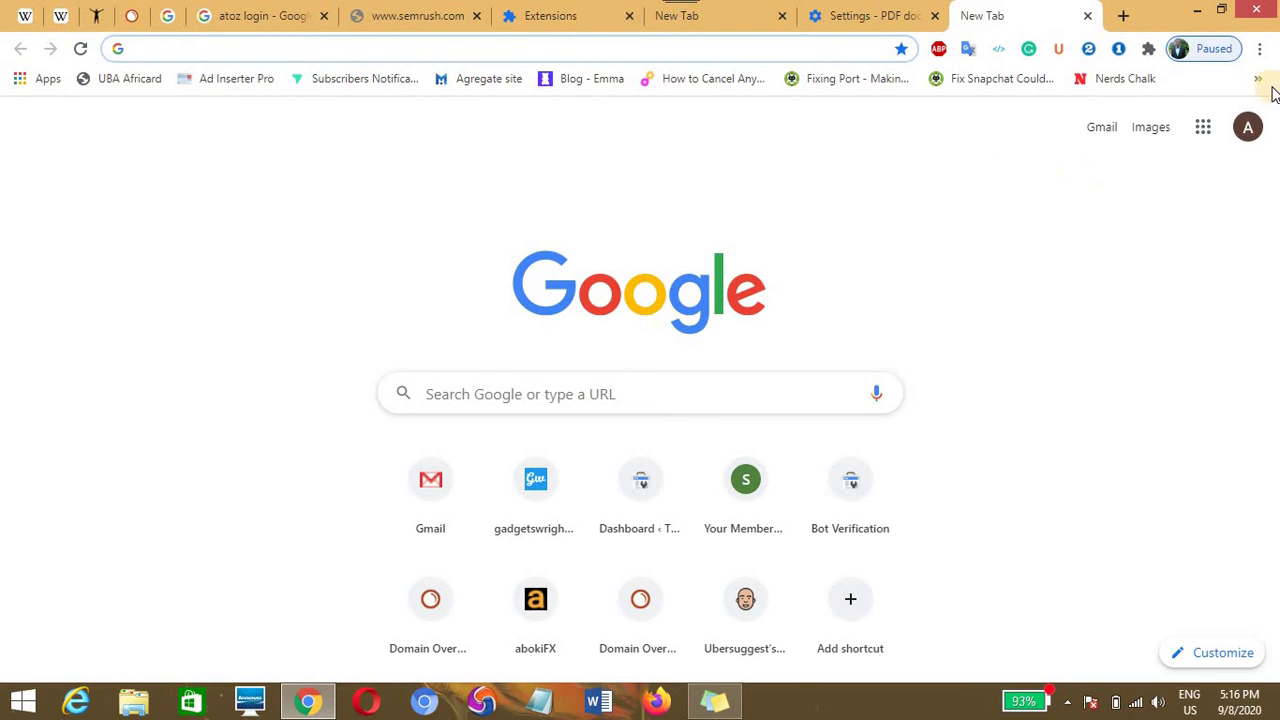
{"action": "left_click", "coordinate": [1259, 48]}
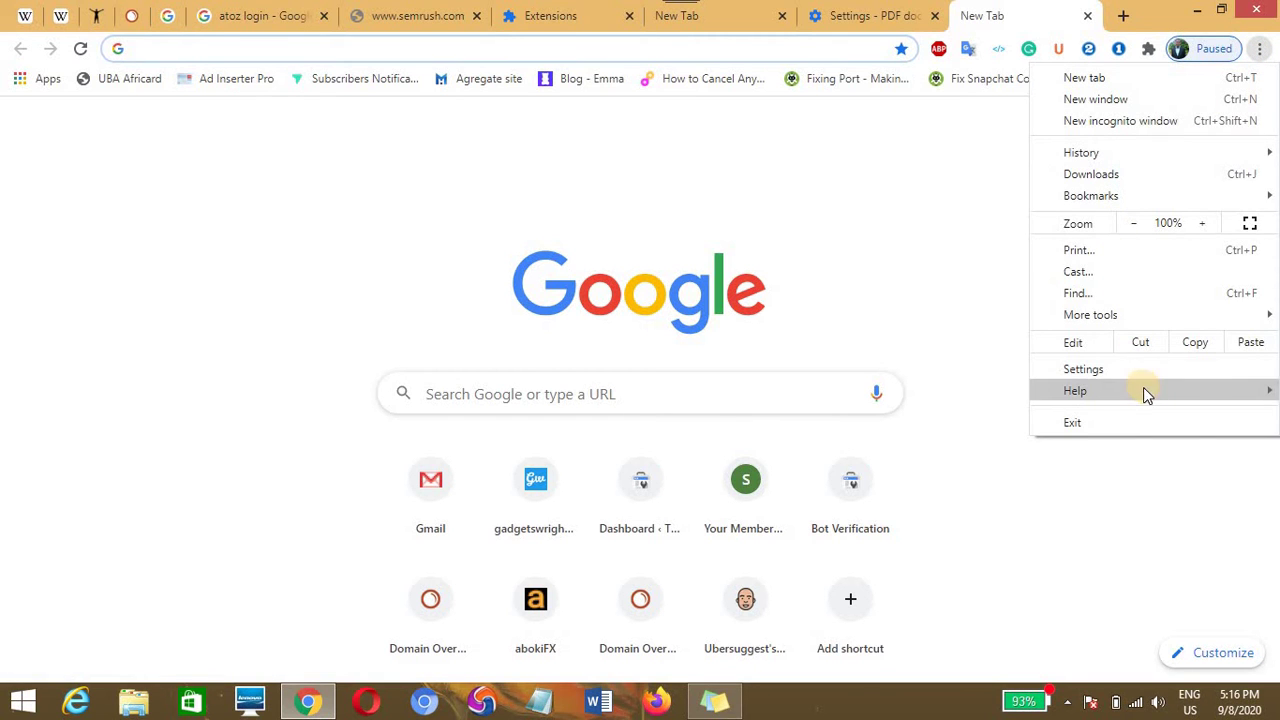
{"action": "mouse_move", "coordinate": [1150, 394]}
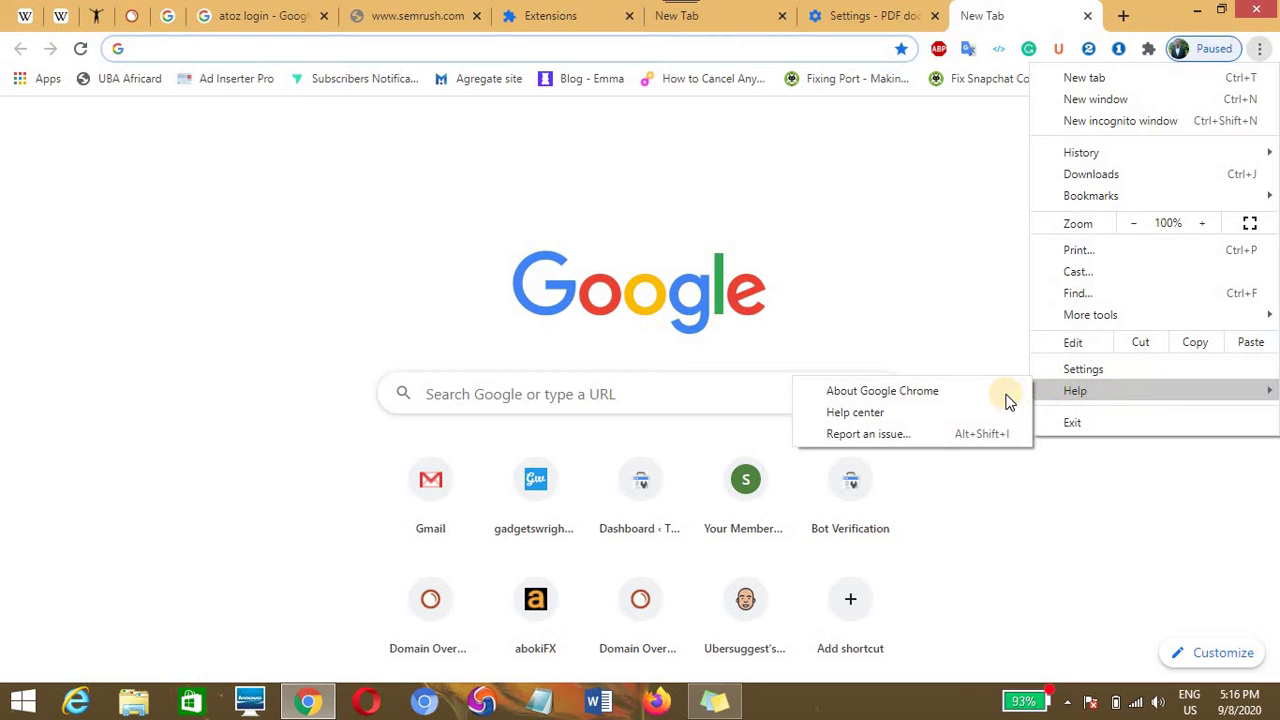
{"action": "left_click", "coordinate": [938, 401]}
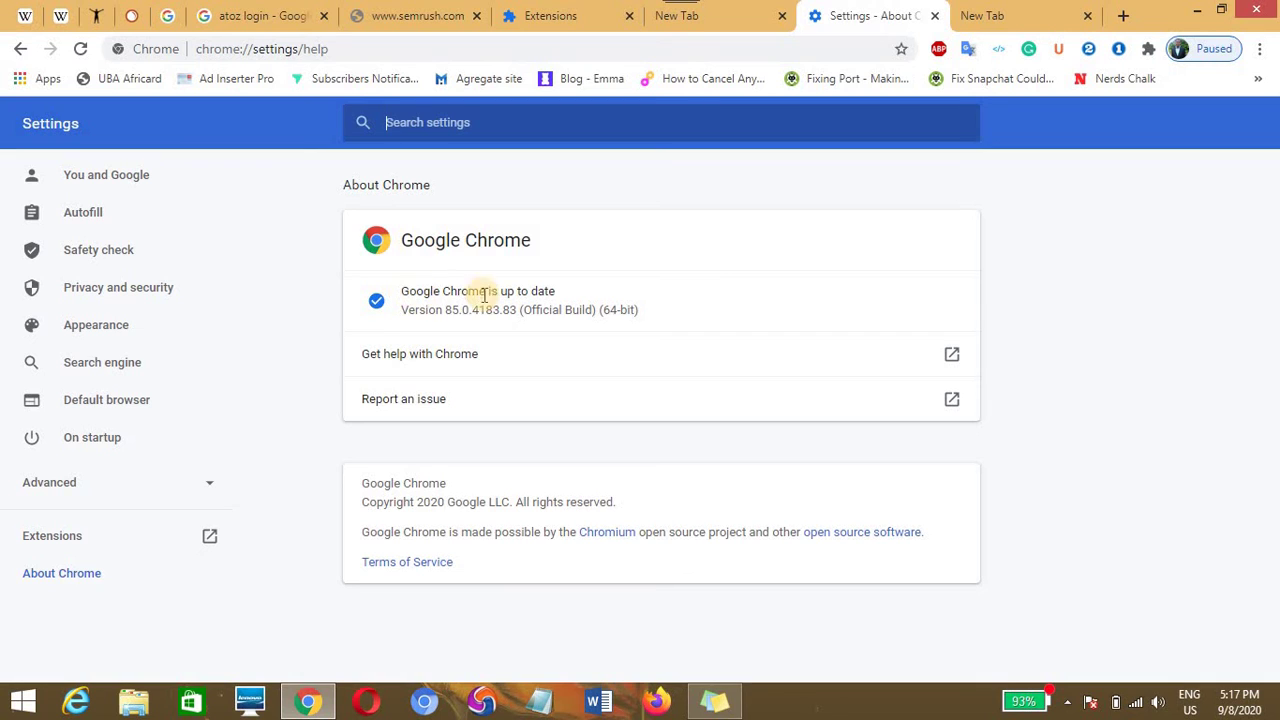
{"action": "left_click", "coordinate": [640, 311]}
{"action": "left_click_drag", "start_coordinate": [640, 311], "coordinate": [405, 290]}
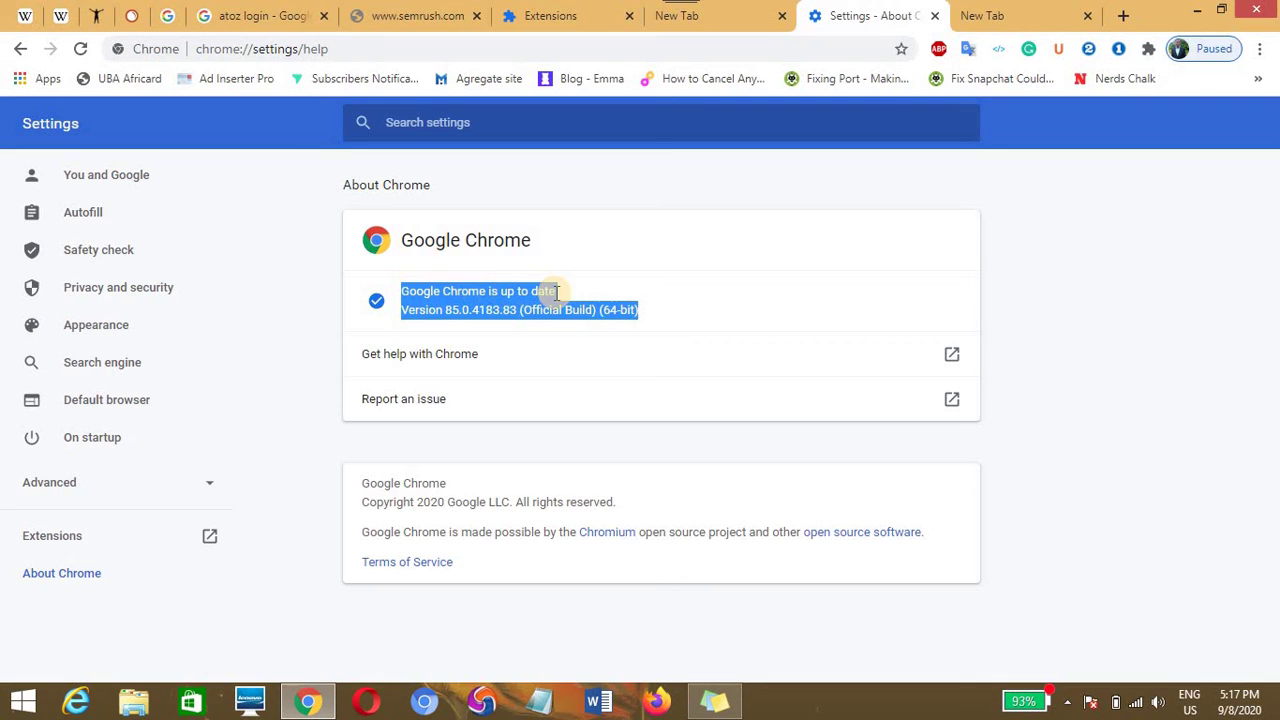
{"action": "left_click", "coordinate": [442, 310]}
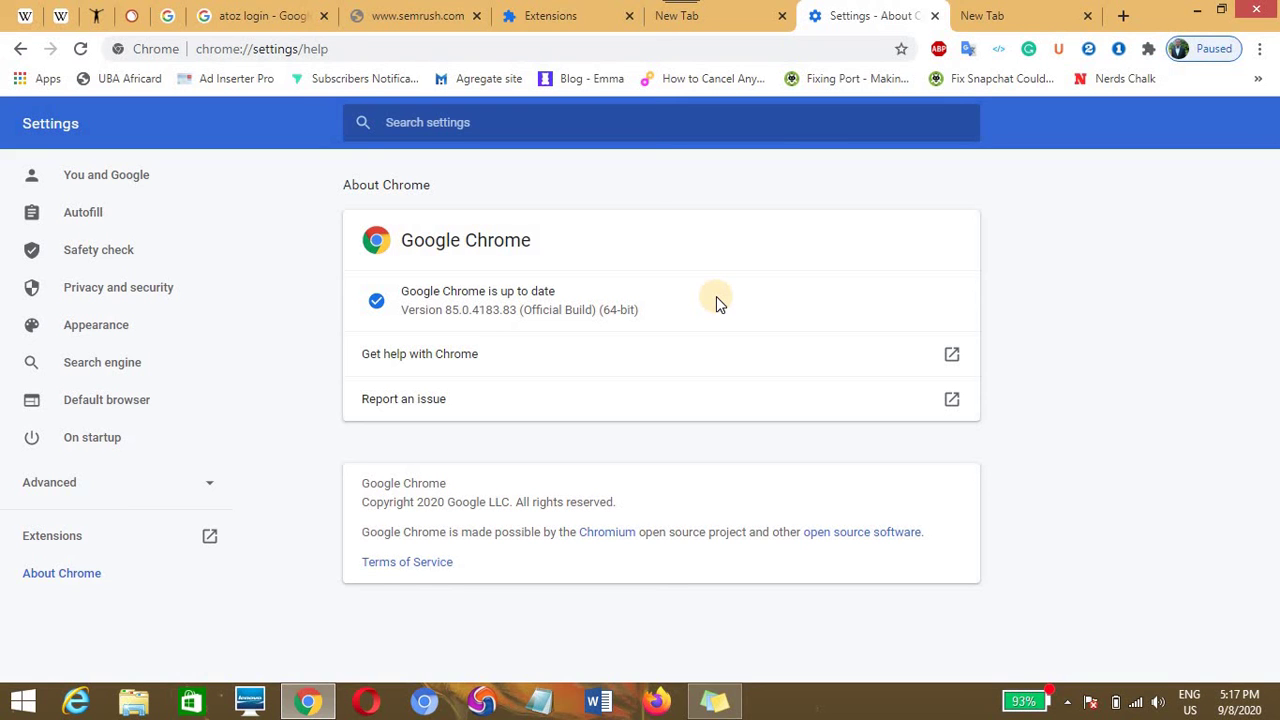
- Minimize Chrome and move the sticky note to the bottom right of the desktop
{"action": "left_click", "coordinate": [1196, 10]}
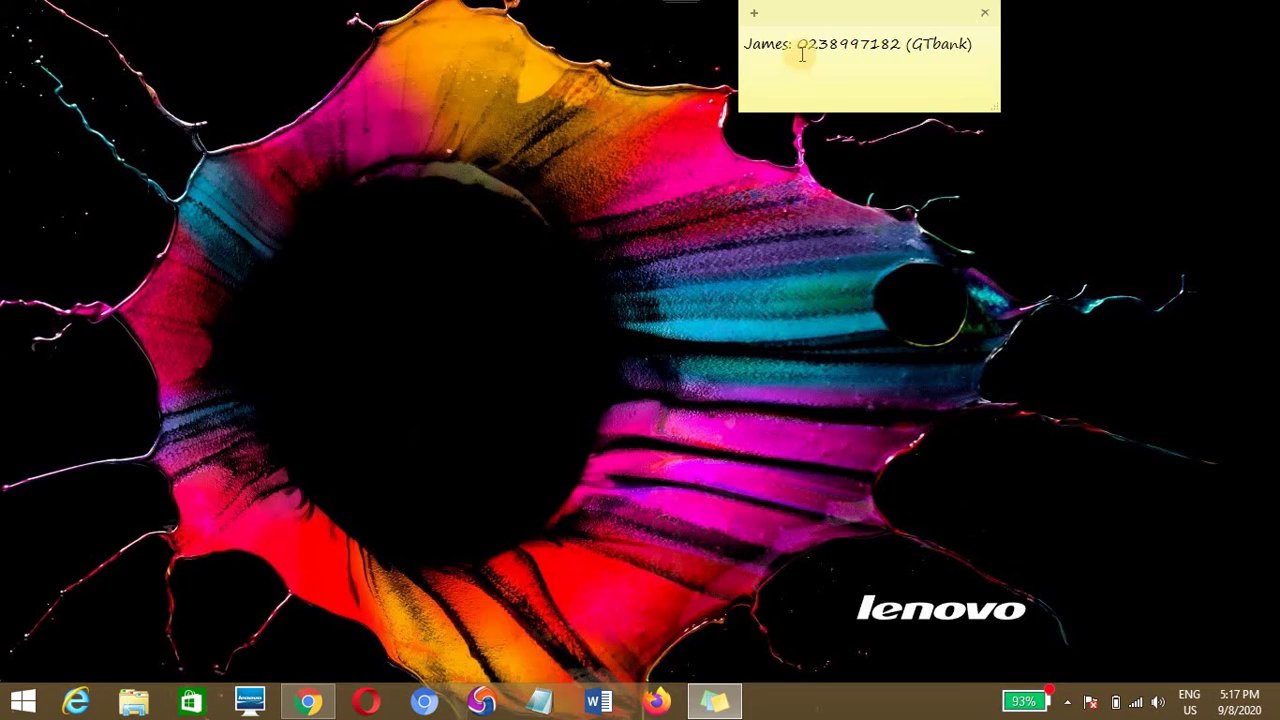
{"action": "left_click", "coordinate": [818, 20]}
{"action": "left_click_drag", "start_coordinate": [818, 20], "coordinate": [966, 688]}
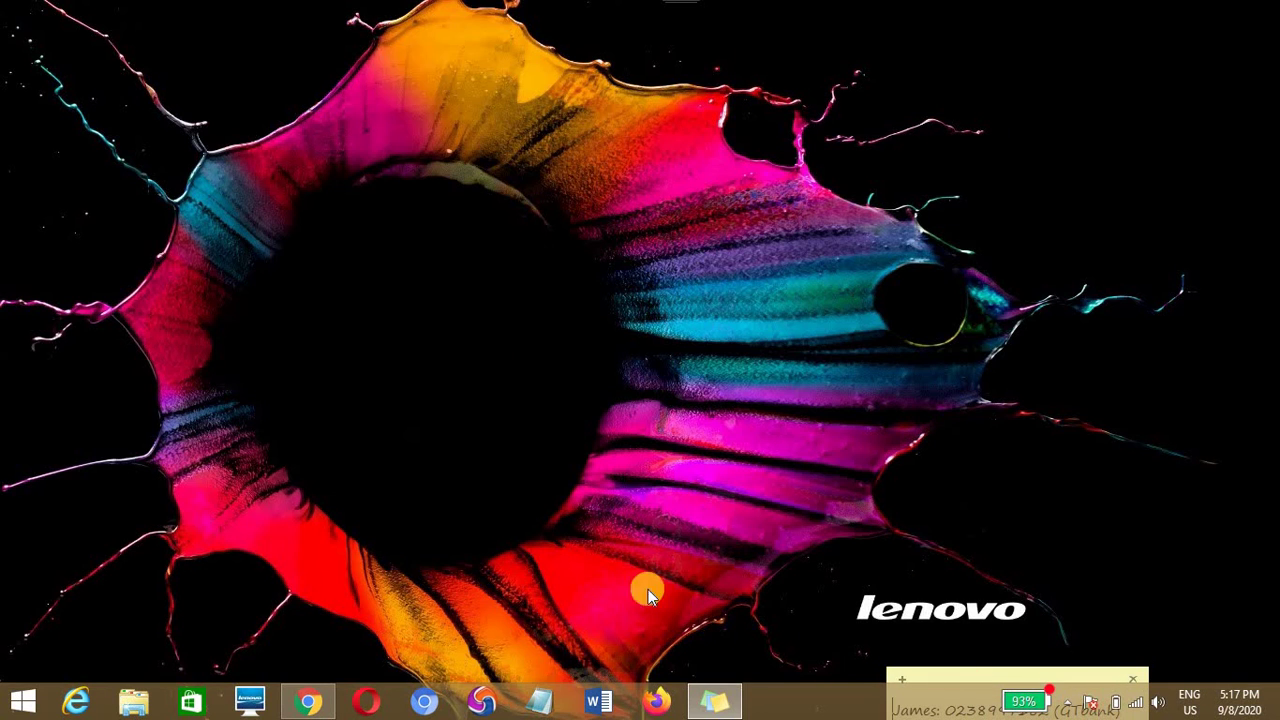
{"action": "left_click", "coordinate": [590, 555]}
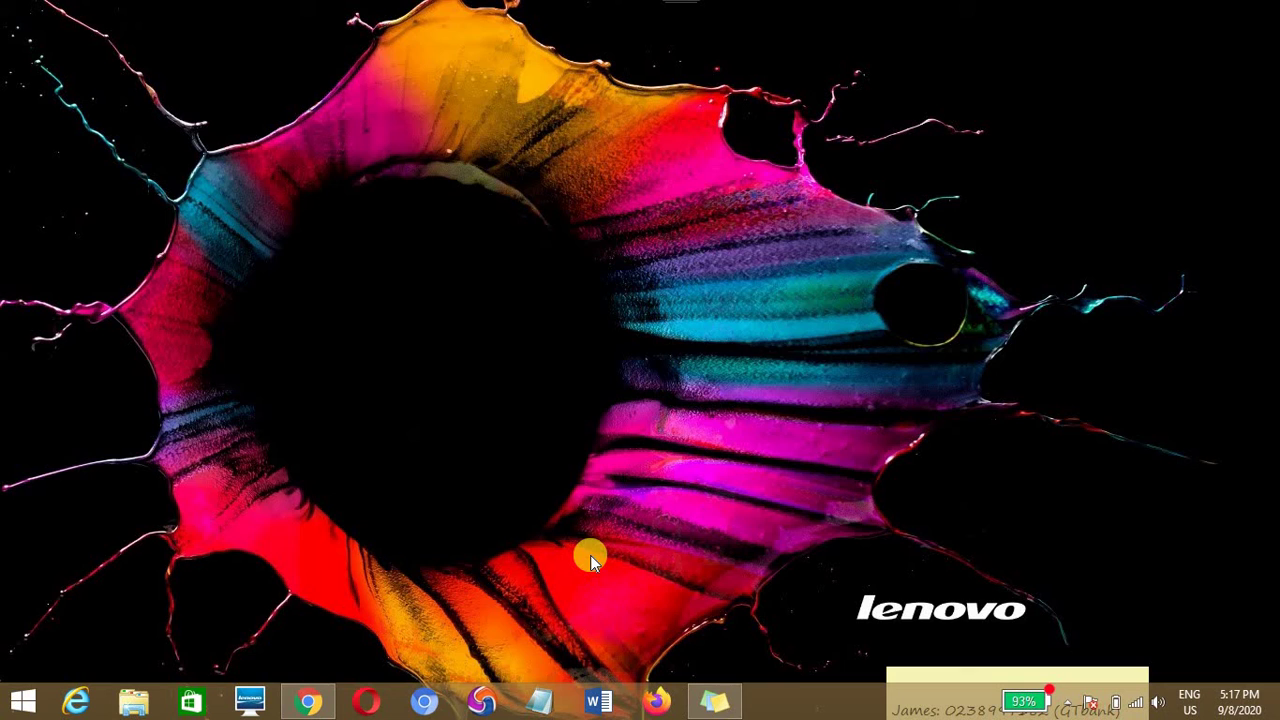
- Launch regedit.exe from the Run prompt
{"action": "key", "text": "super+r"}
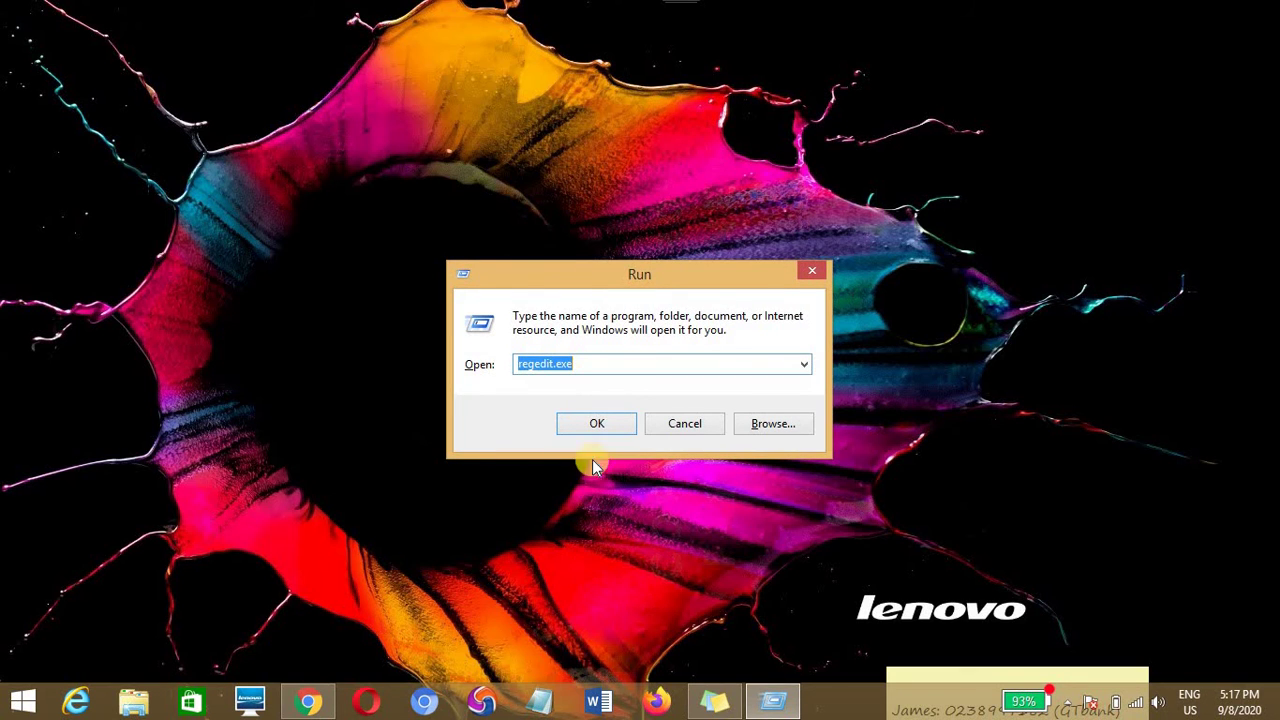
{"action": "left_click", "coordinate": [591, 360]}
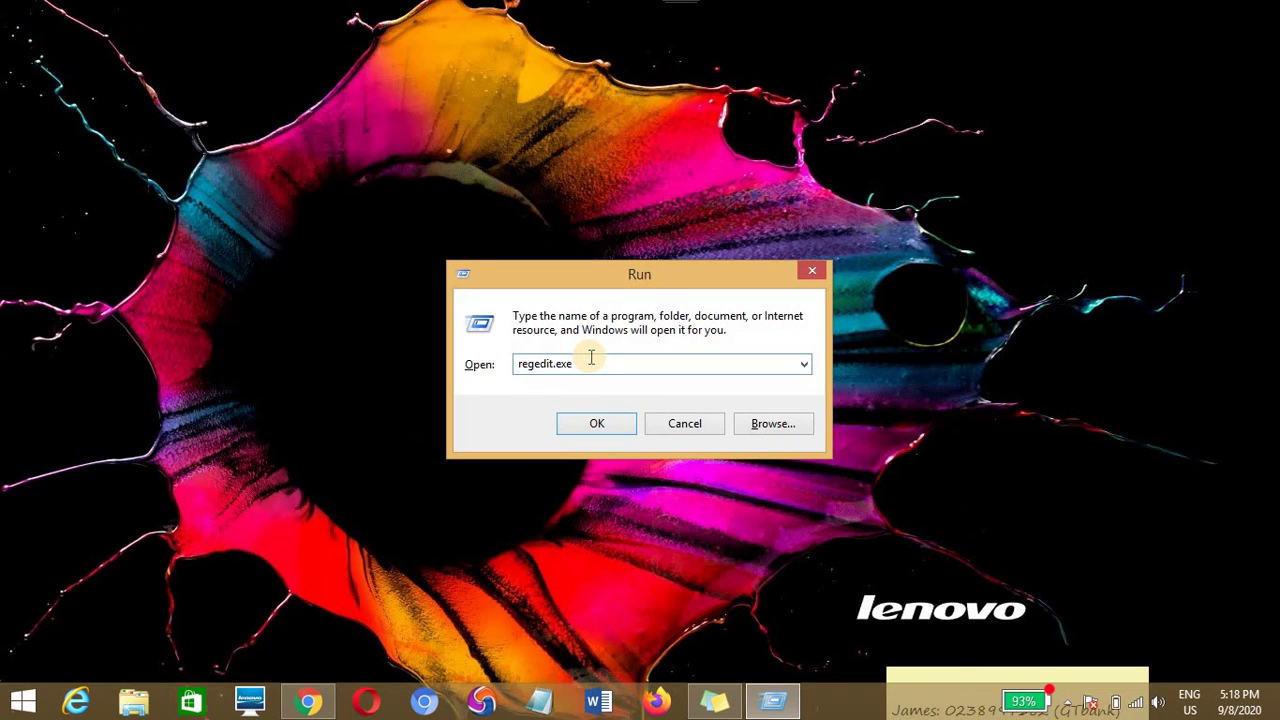
{"action": "key", "text": "Return"}
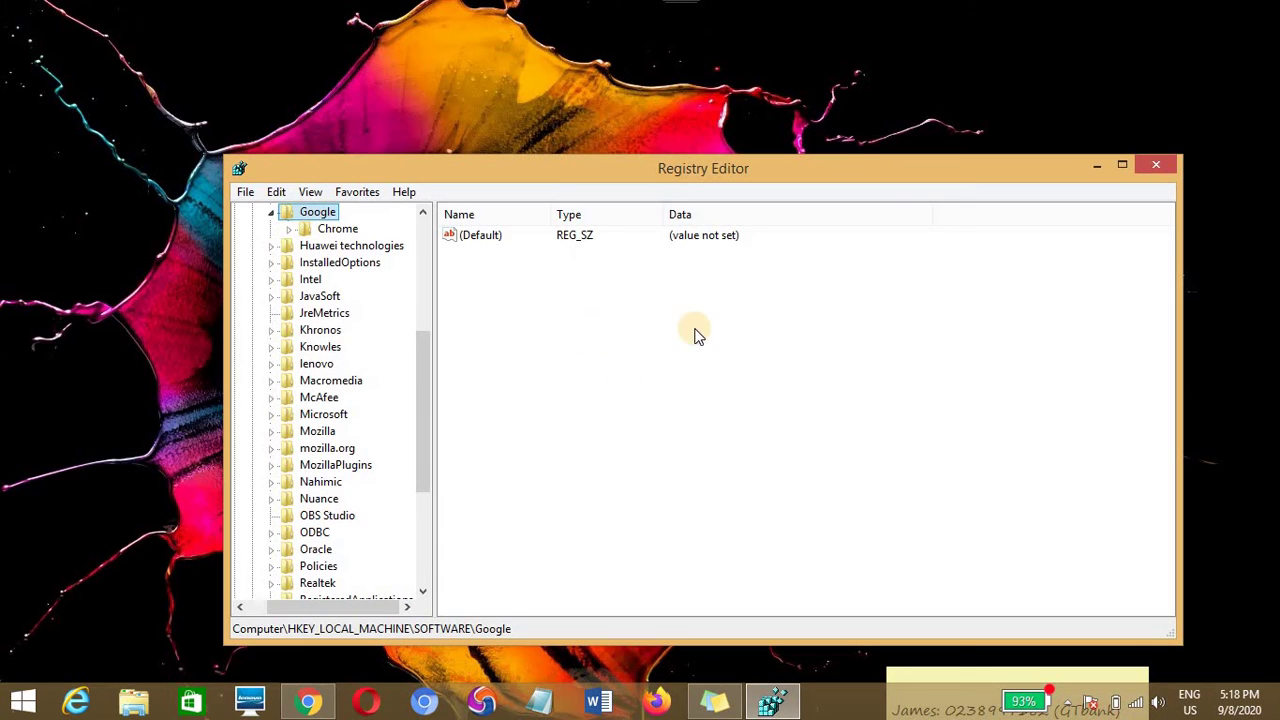
- Collapse the registry tree back to the top-level HKEY_LOCAL_MACHINE key
{"action": "left_click", "coordinate": [270, 215]}
{"action": "left_click_drag", "start_coordinate": [421, 412], "coordinate": [342, 297]}
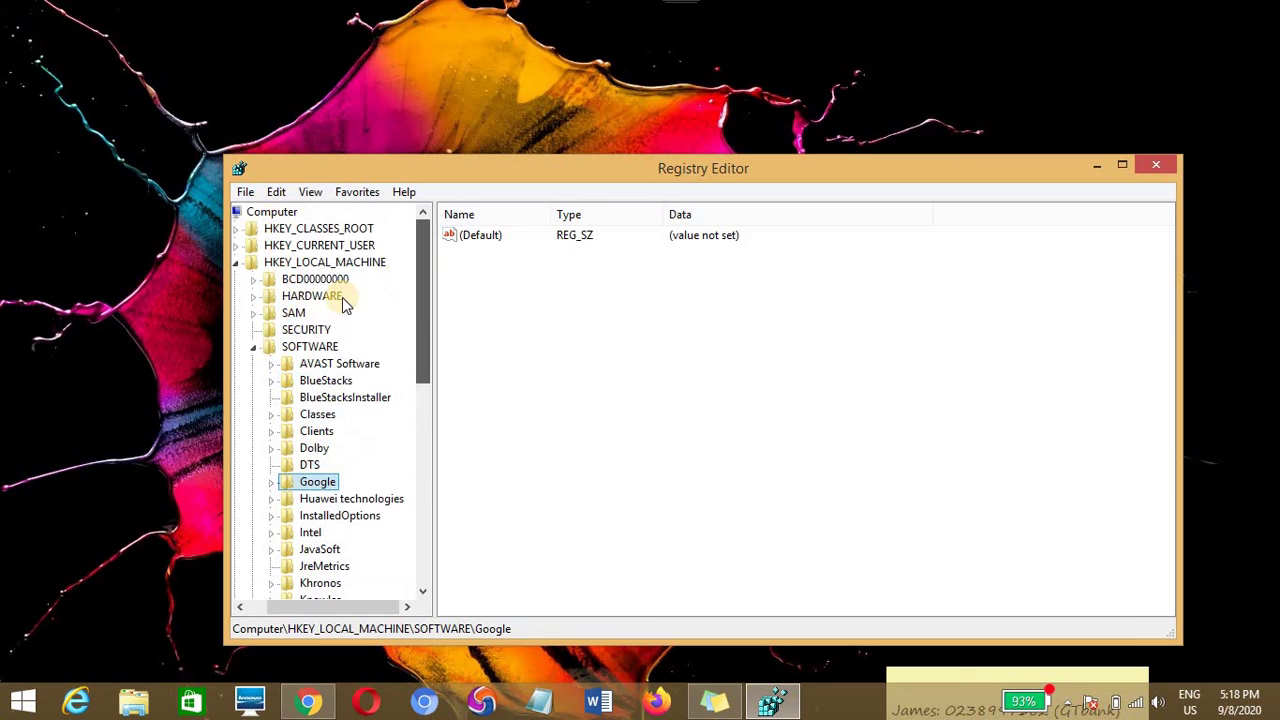
{"action": "left_click", "coordinate": [253, 344]}
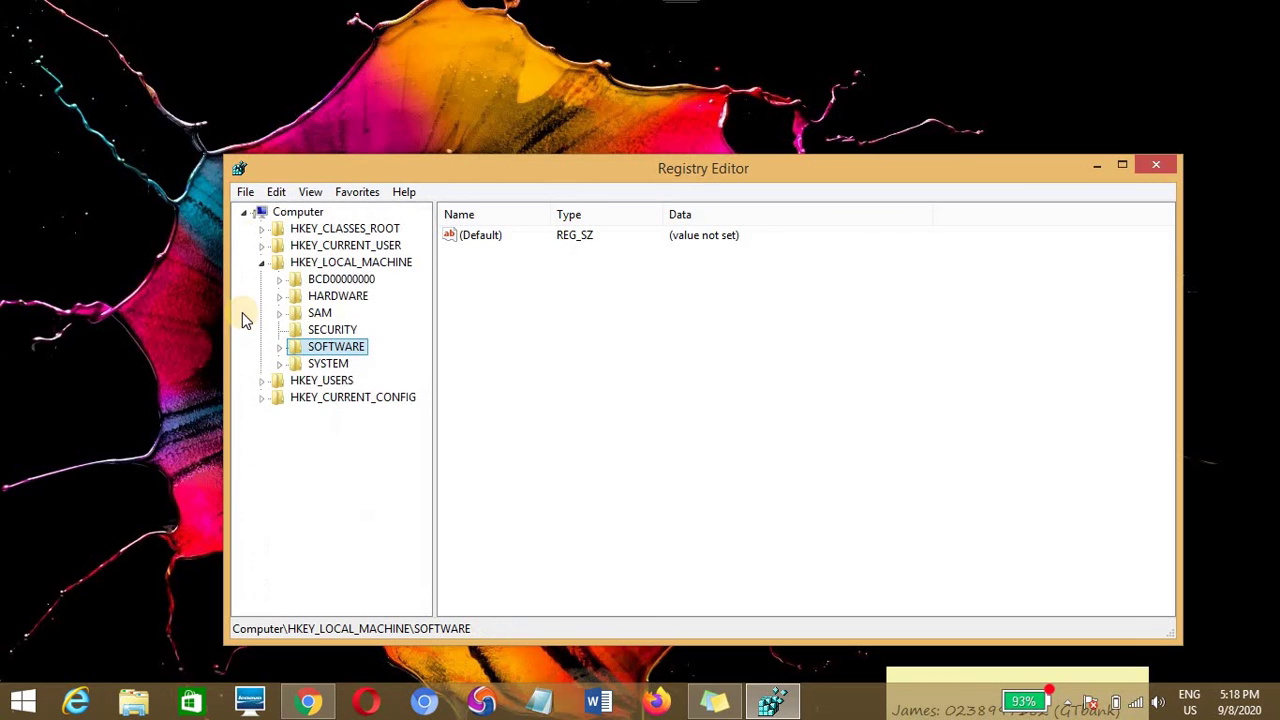
{"action": "left_click", "coordinate": [262, 263]}
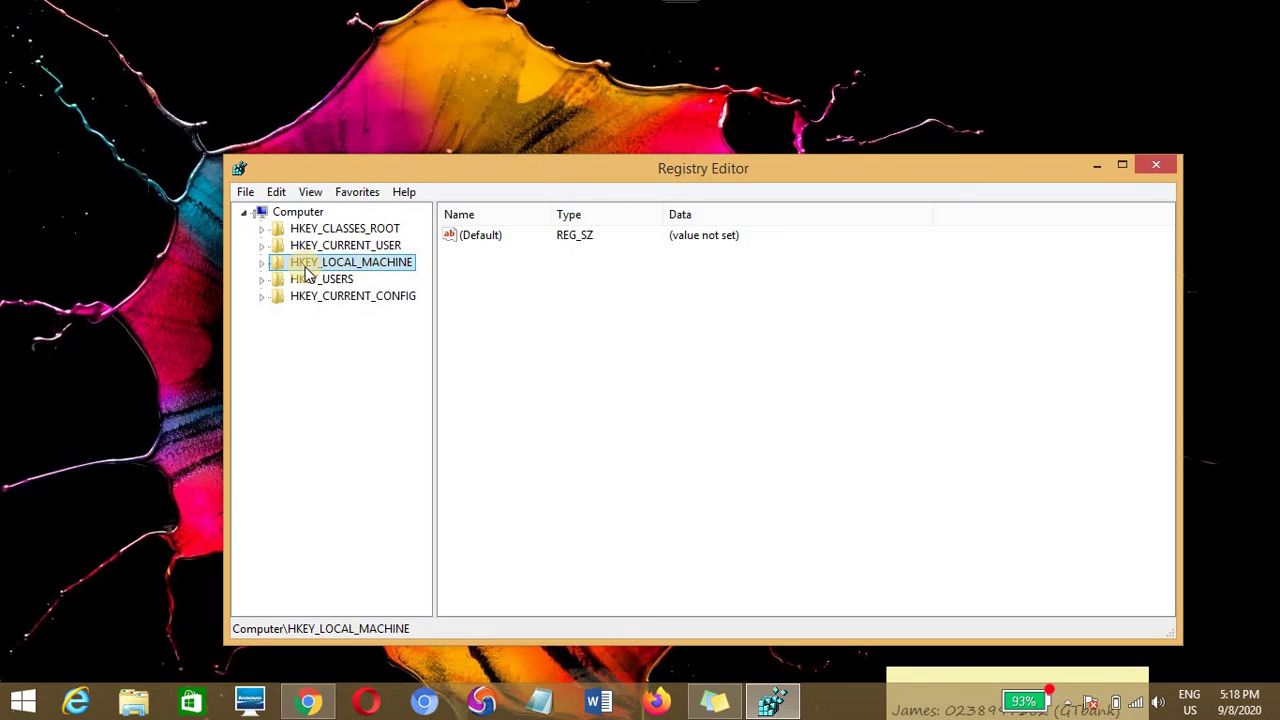
- Expand HKEY_LOCAL_MACHINE > SOFTWARE > Google to locate the Chrome key, checking Policies along the way
{"action": "left_click", "coordinate": [264, 264]}
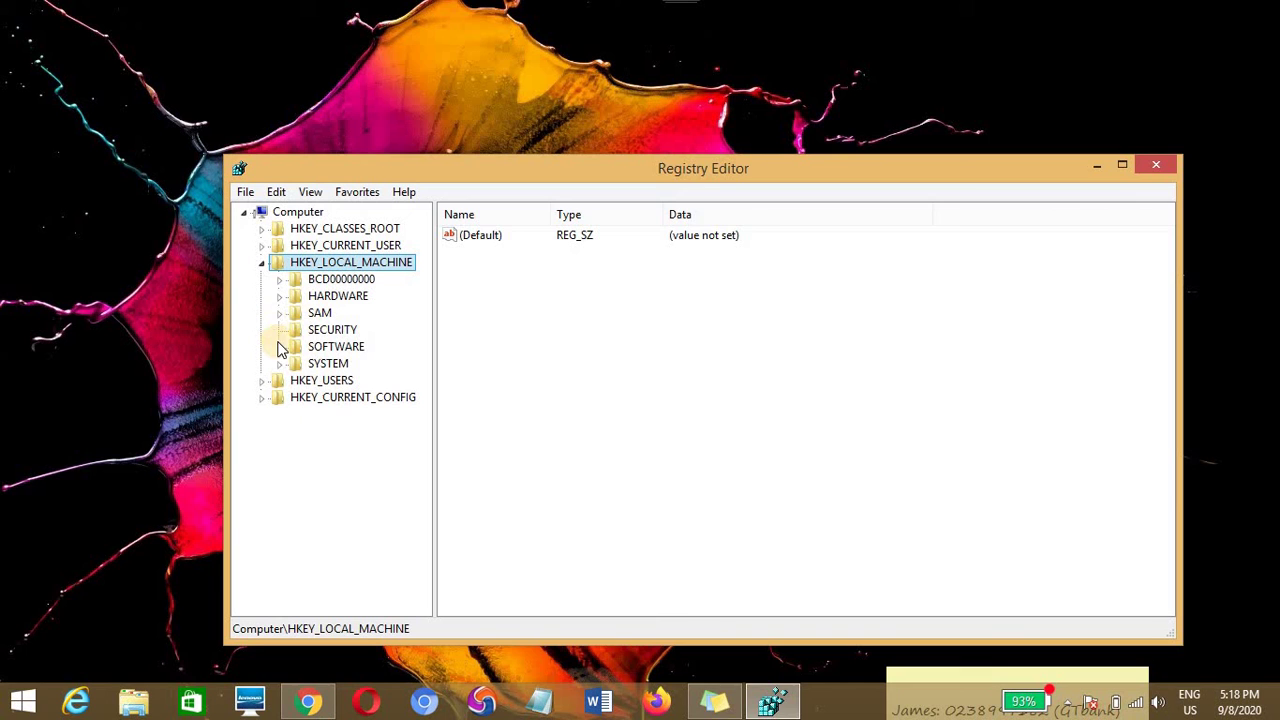
{"action": "left_click", "coordinate": [280, 347]}
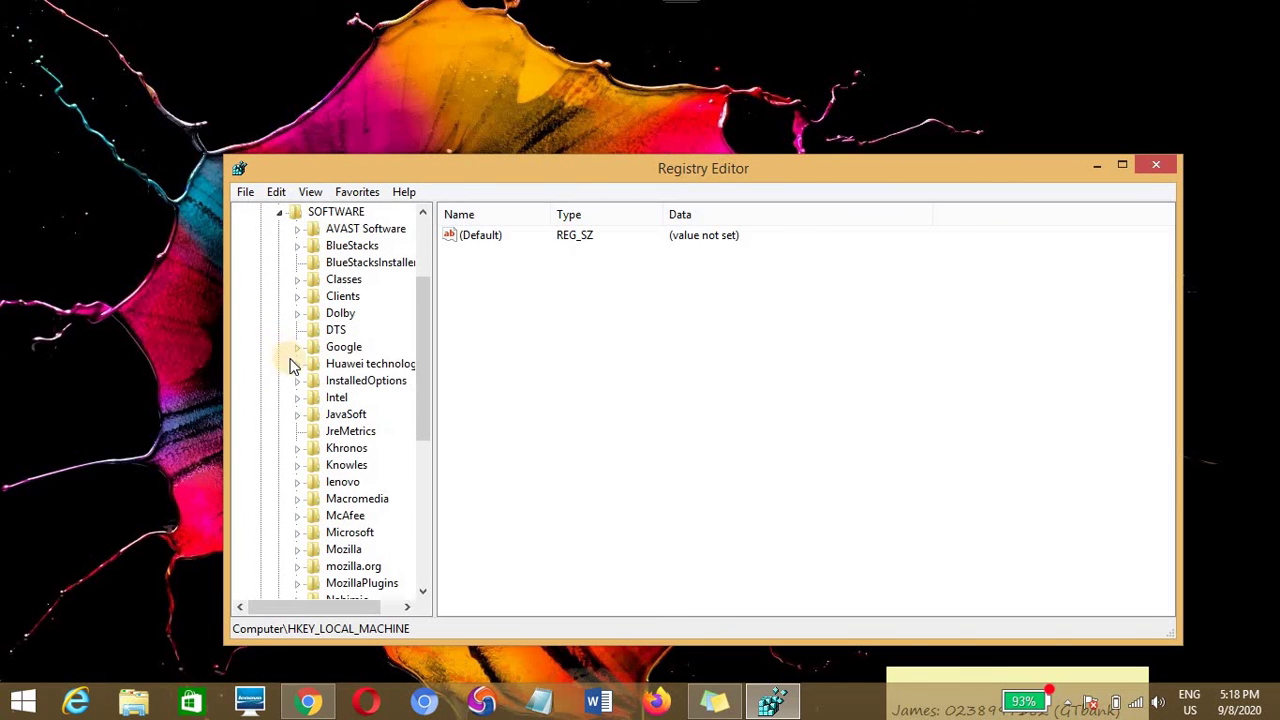
{"action": "left_click_drag", "start_coordinate": [426, 396], "coordinate": [385, 484]}
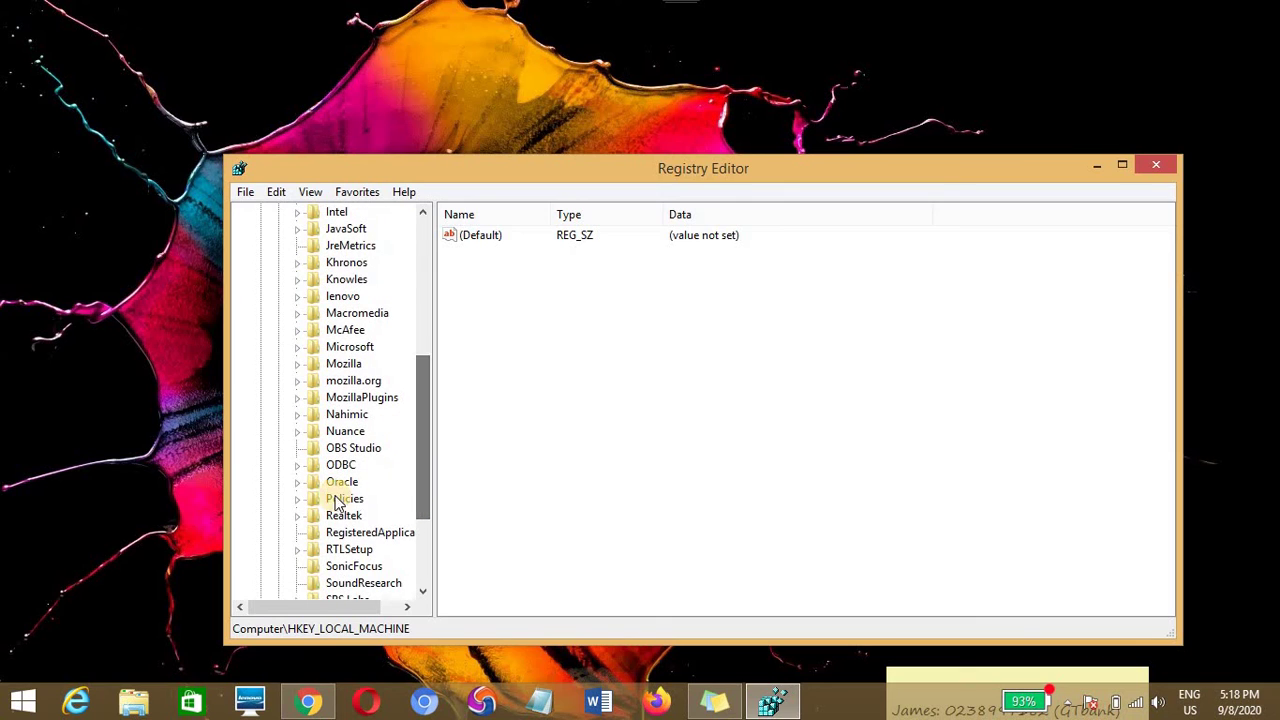
{"action": "left_click", "coordinate": [297, 499]}
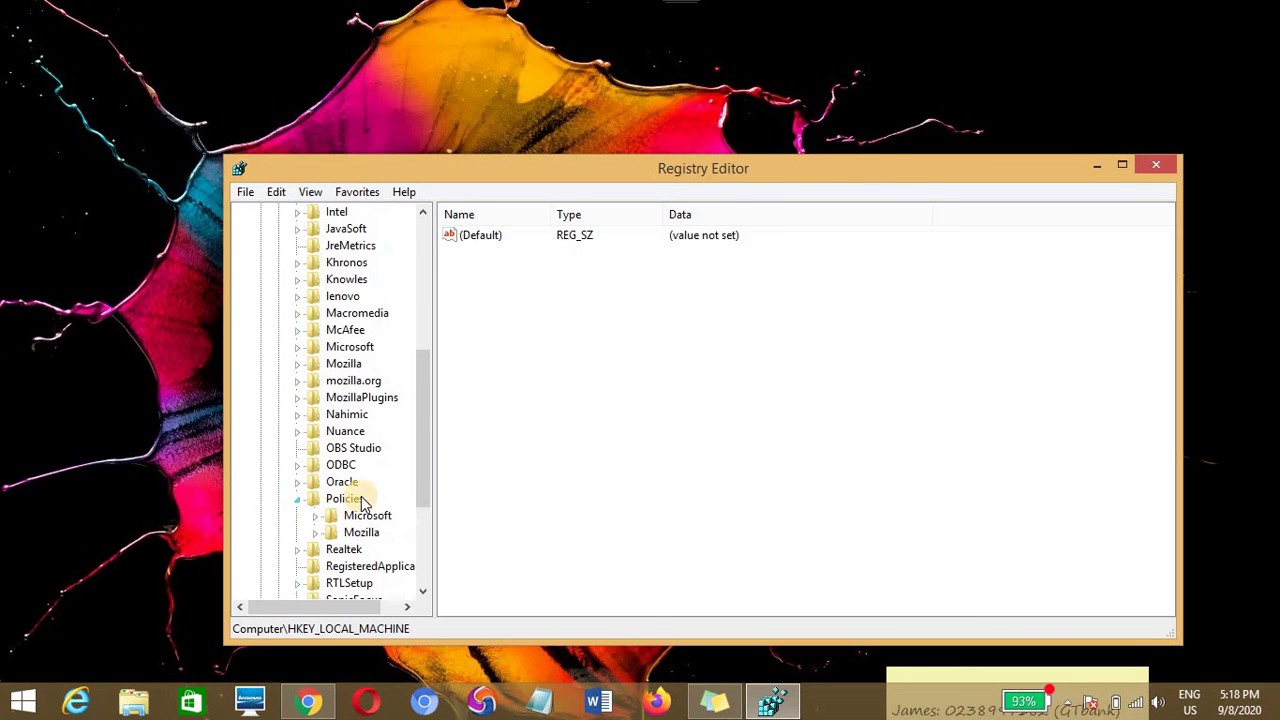
{"action": "left_click_drag", "start_coordinate": [417, 464], "coordinate": [410, 487]}
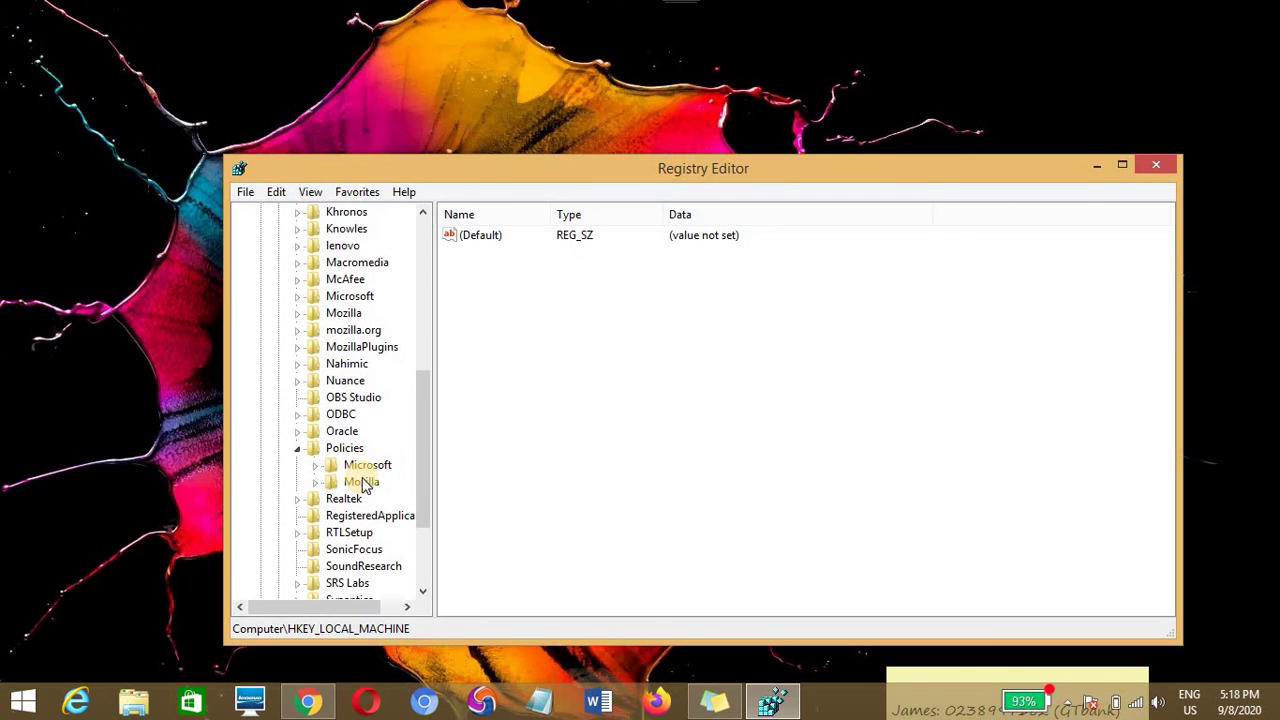
{"action": "left_click_drag", "start_coordinate": [417, 489], "coordinate": [423, 373]}
{"action": "left_click", "coordinate": [297, 414]}
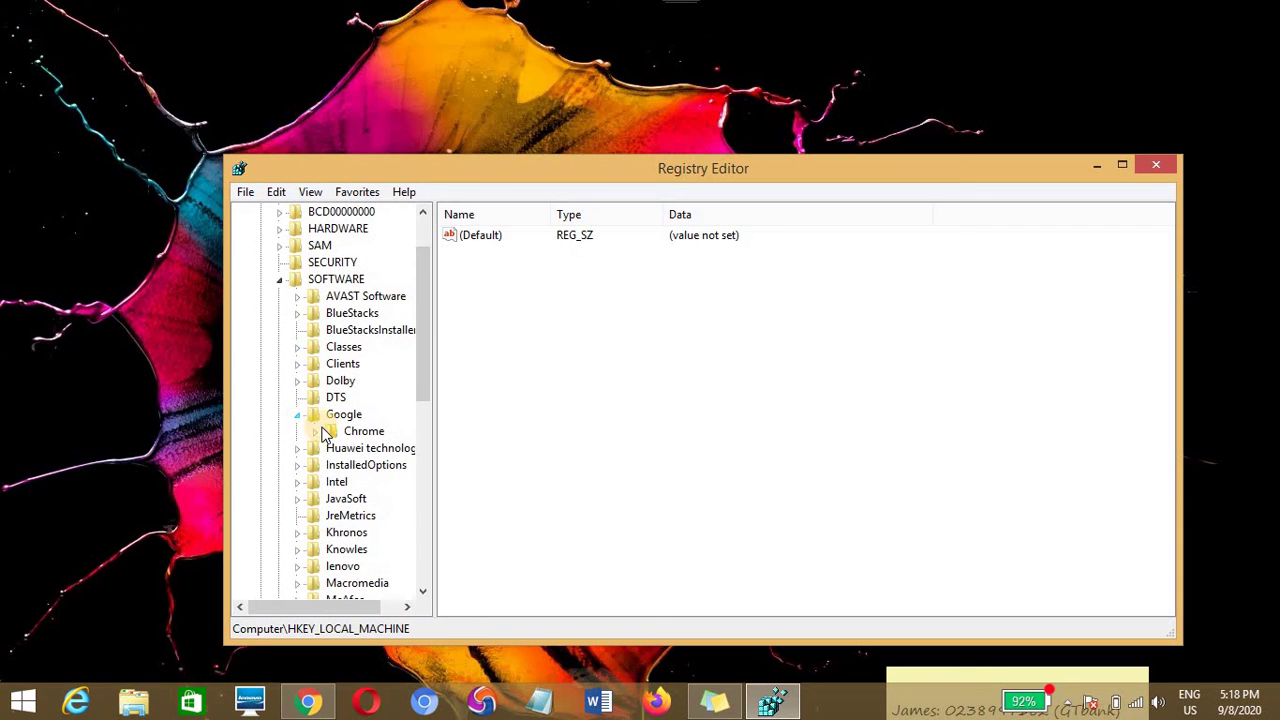
{"action": "left_click", "coordinate": [316, 431]}
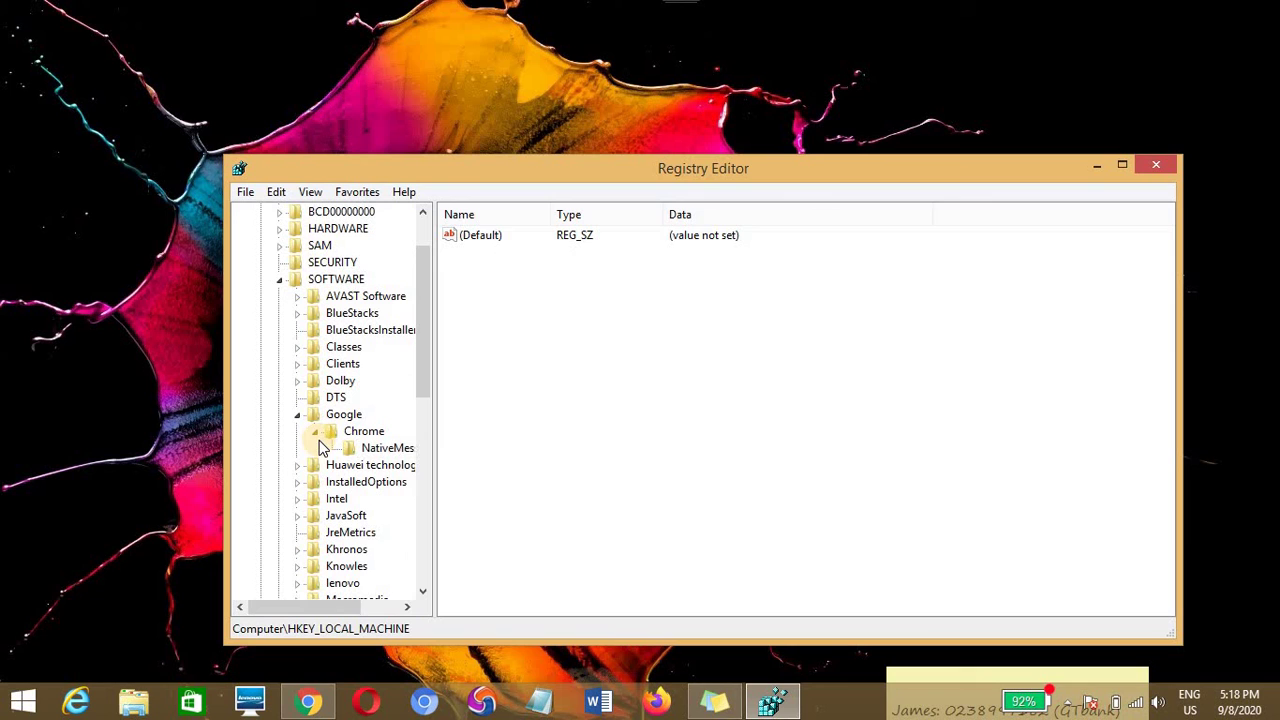
{"action": "left_click", "coordinate": [316, 431]}
- Delete the Chrome key under SOFTWARE\Google and confirm the deletion
{"action": "right_click", "coordinate": [350, 437]}
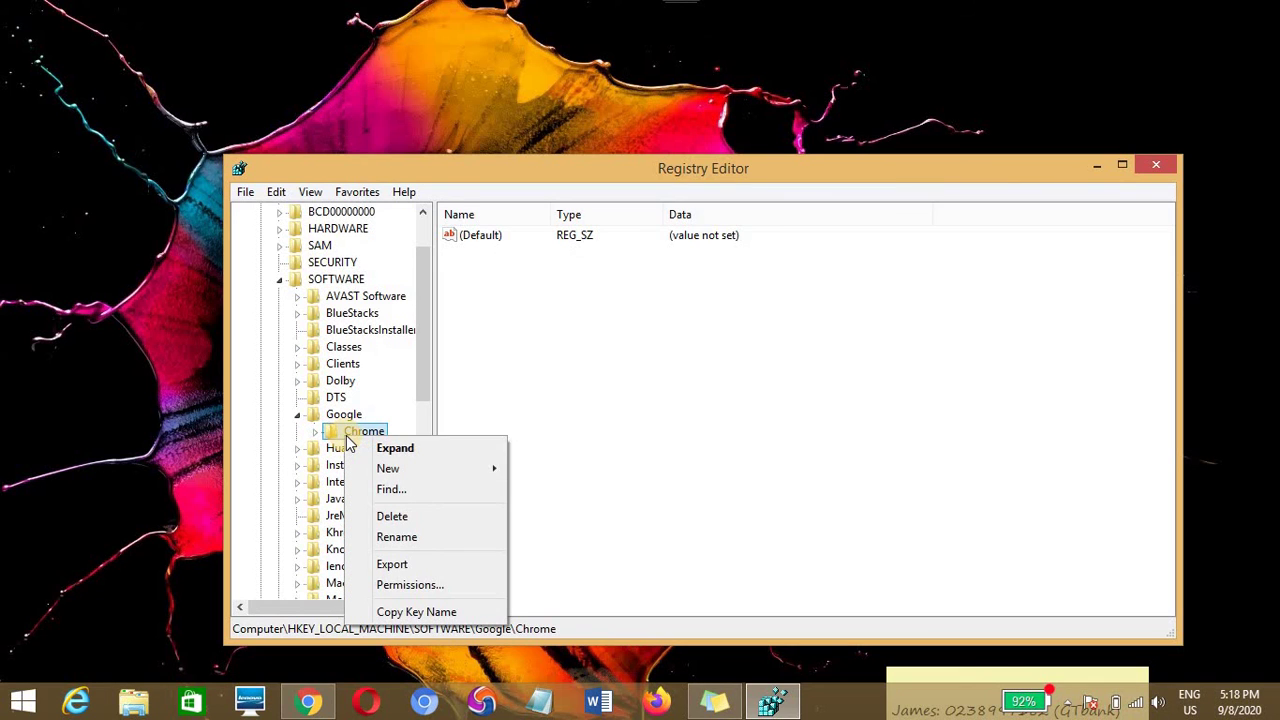
{"action": "left_click", "coordinate": [397, 516]}
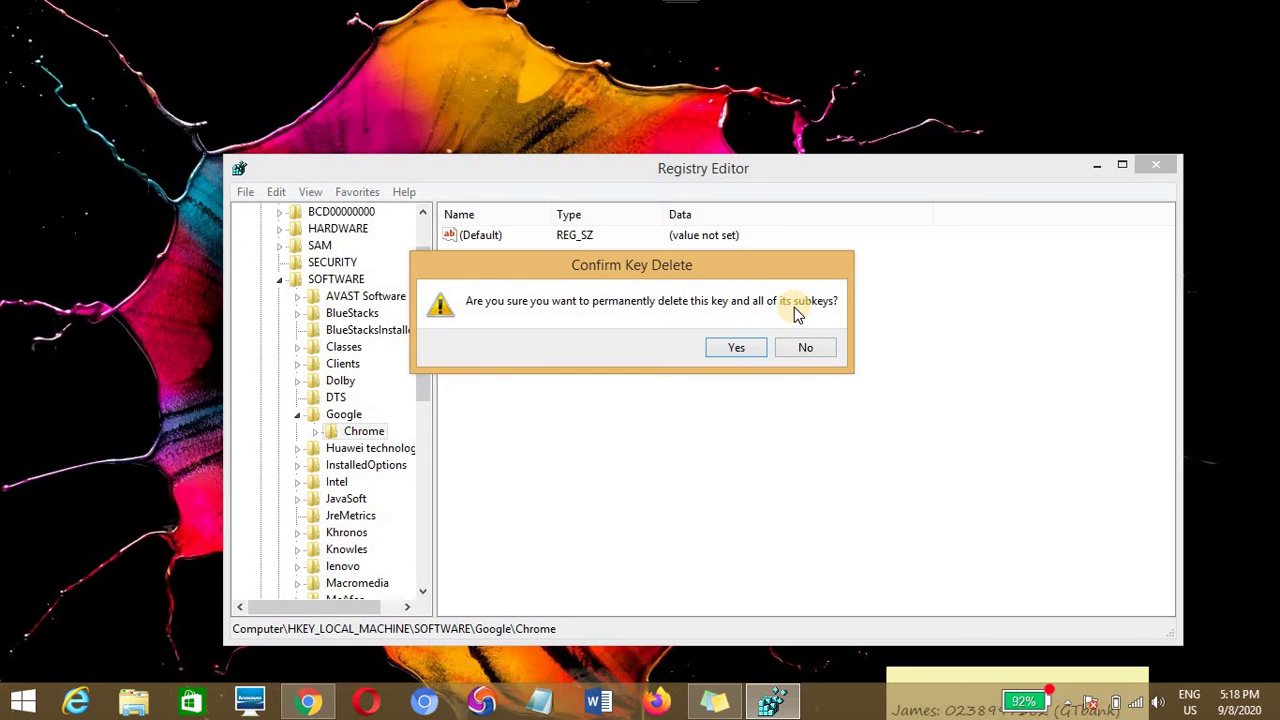
{"action": "left_click", "coordinate": [747, 348]}
{"action": "left_click", "coordinate": [737, 348]}
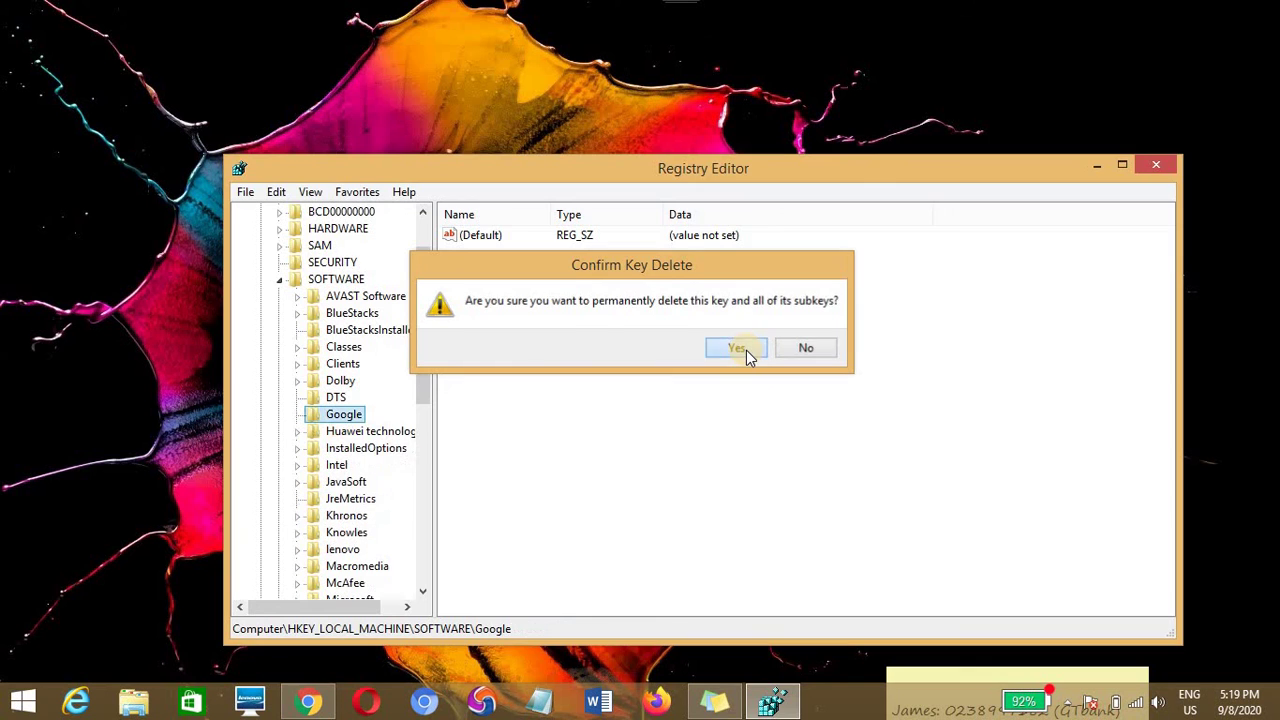
- Close Registry Editor, restore Chrome, and recheck the semrush.com tab still showing ERR_BLOCKED_BY_CLIENT
{"action": "left_click", "coordinate": [1156, 170]}
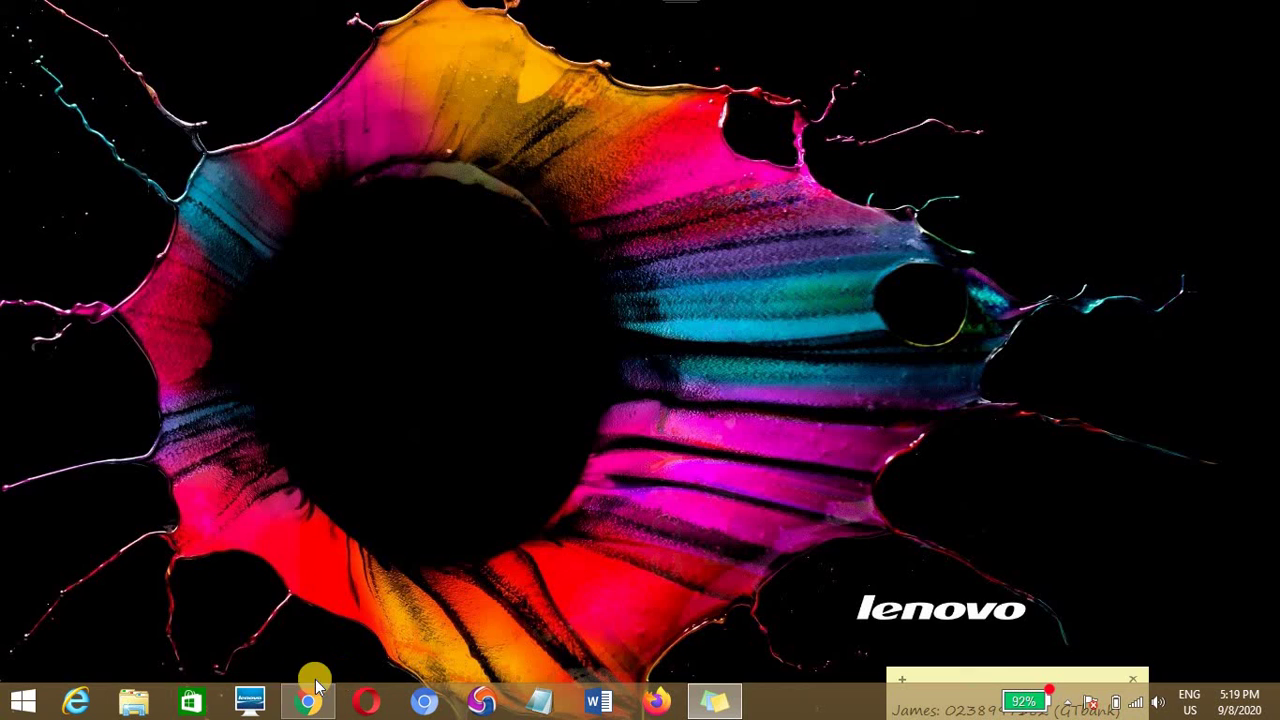
{"action": "left_click", "coordinate": [315, 685]}
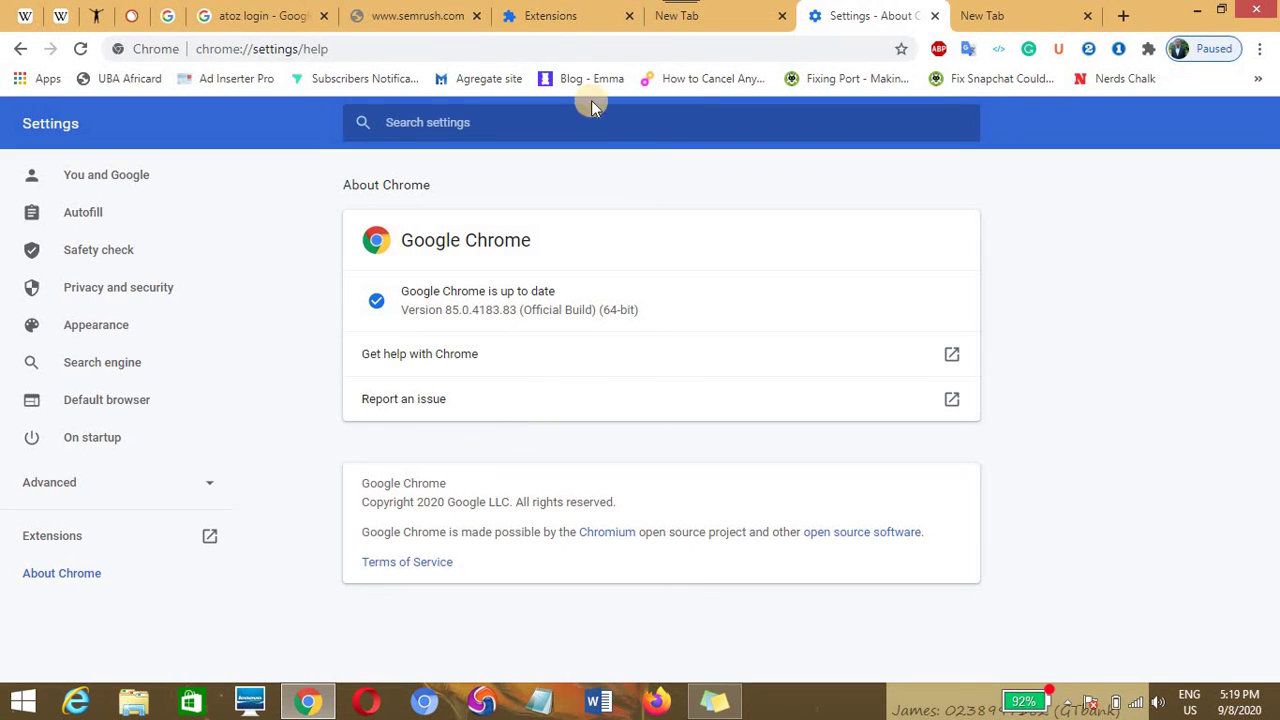
{"action": "left_click", "coordinate": [410, 15]}
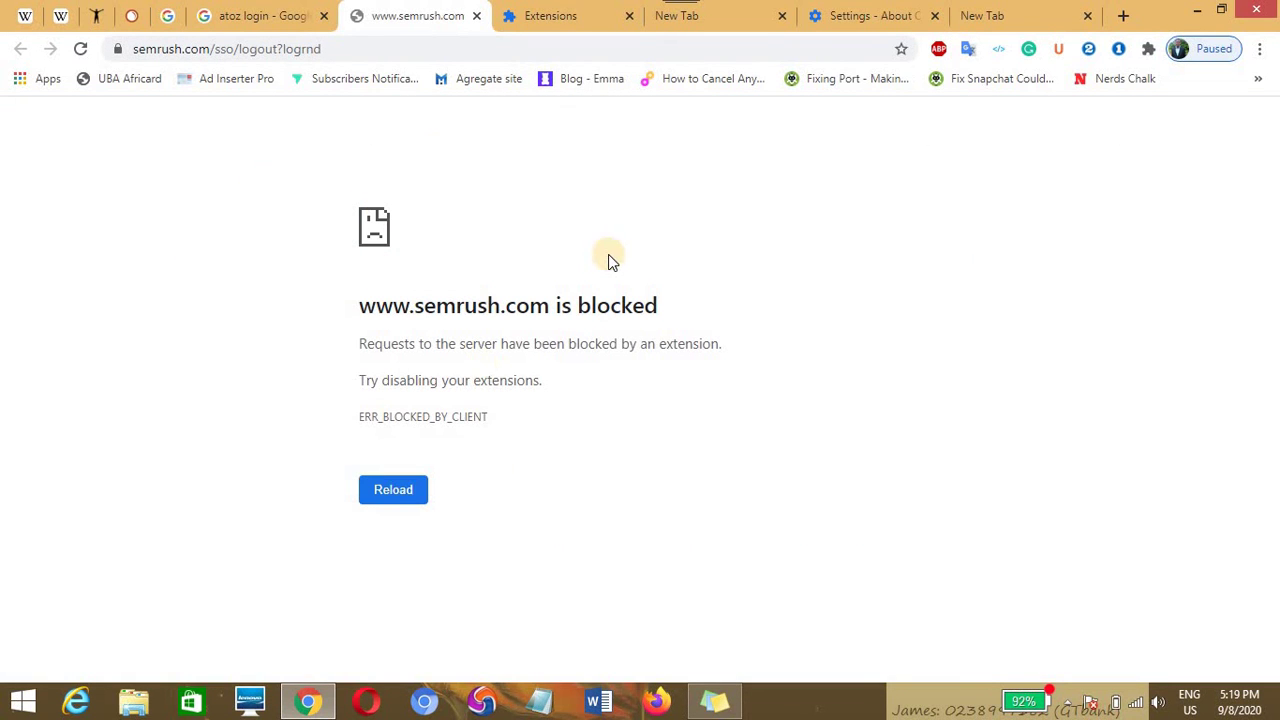